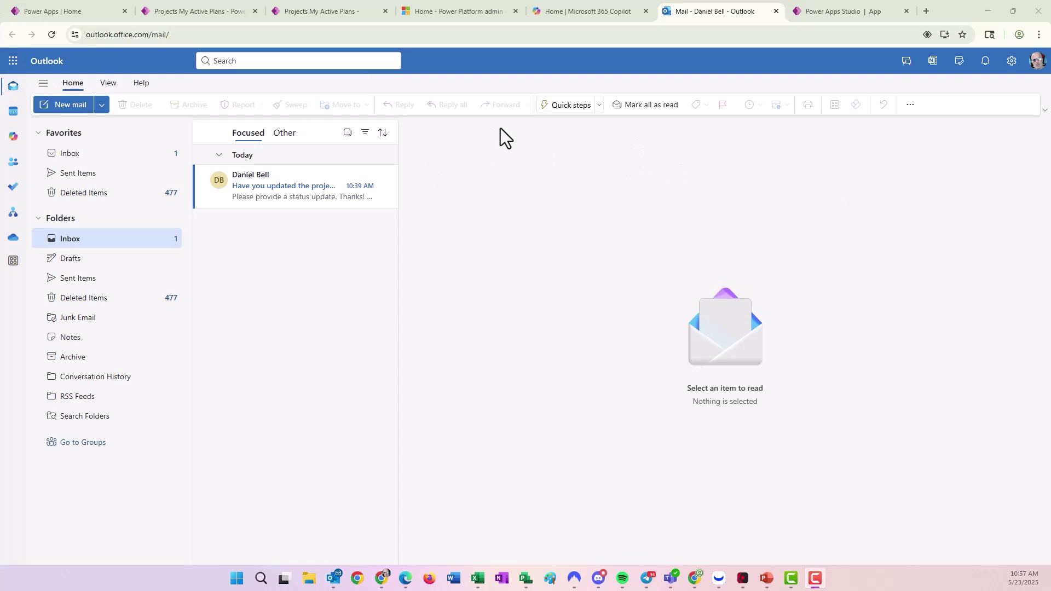
# Launch Planner from the Microsoft 365 apps, check My Day and My Tasks, then show My Plans
pyautogui.click(11, 62)
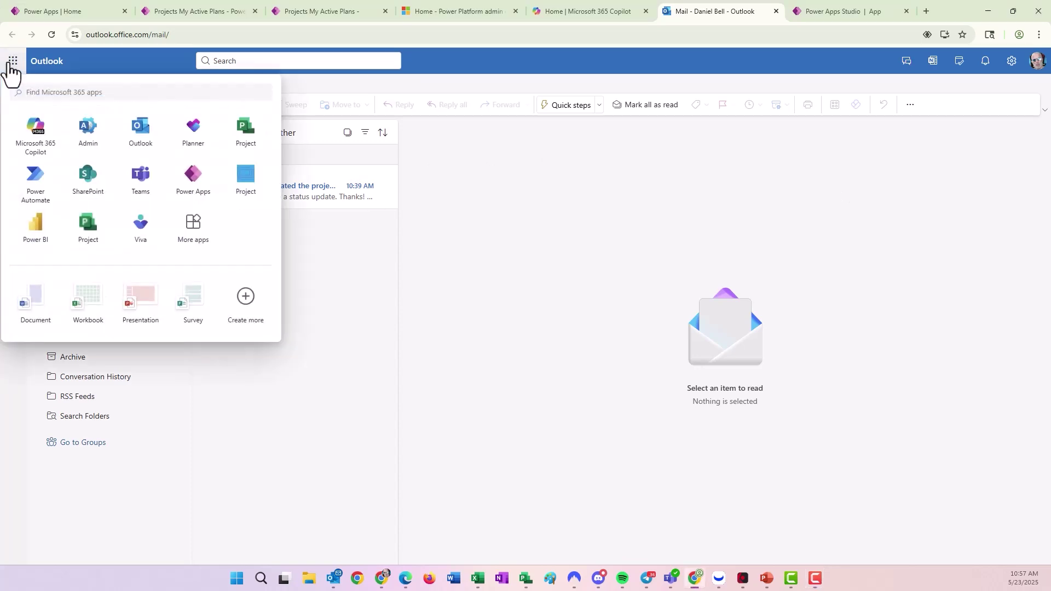
pyautogui.click(195, 134)
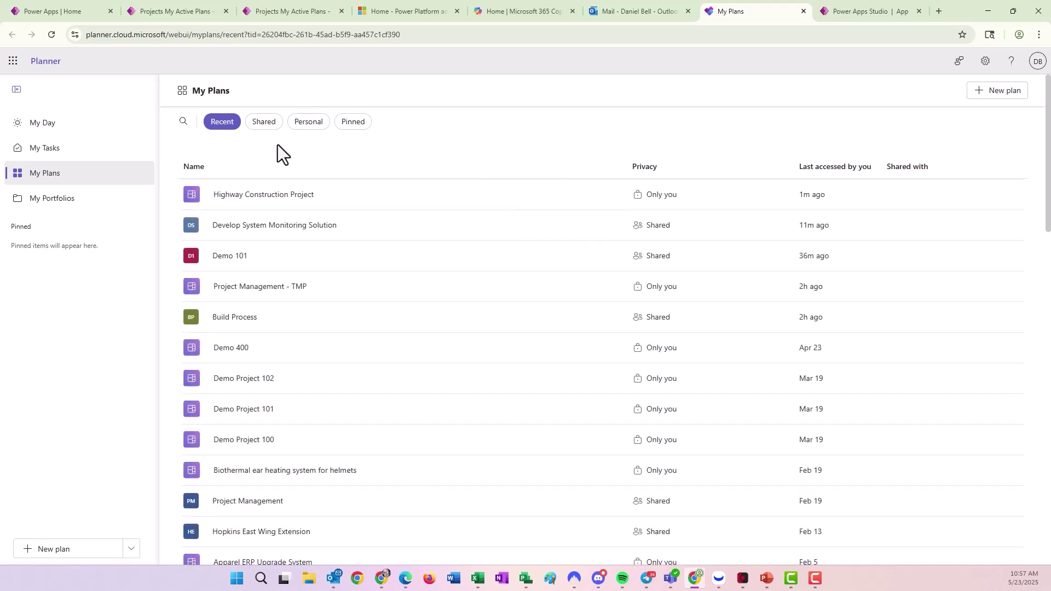
pyautogui.click(38, 129)
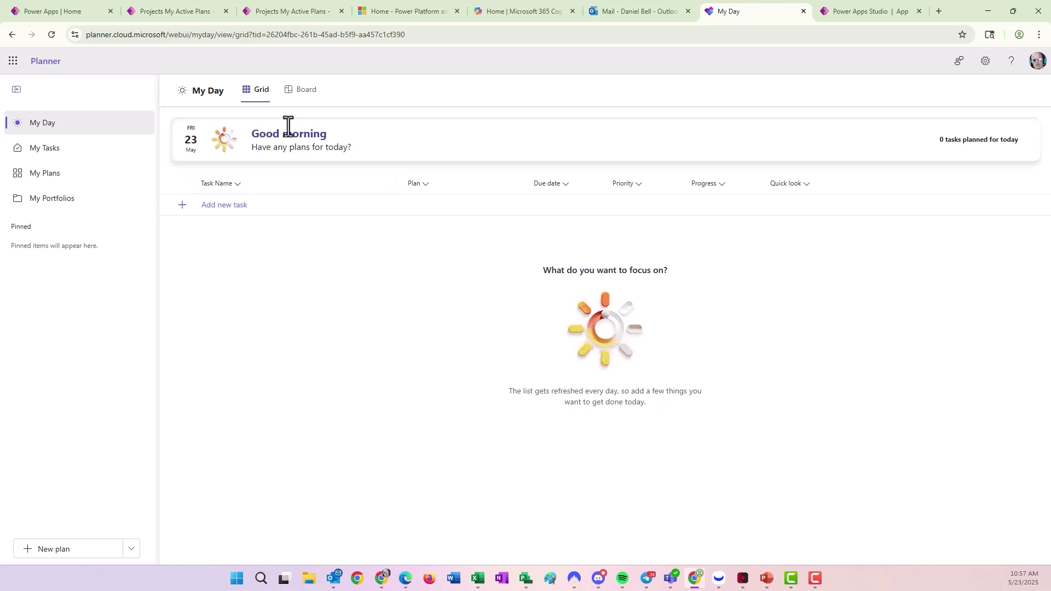
pyautogui.click(47, 156)
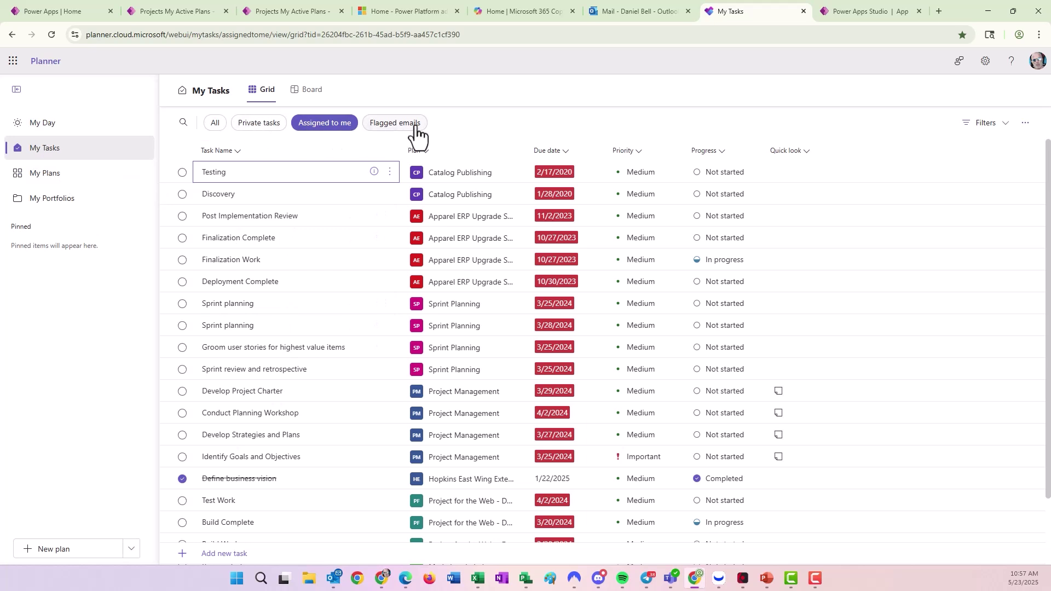
pyautogui.click(51, 175)
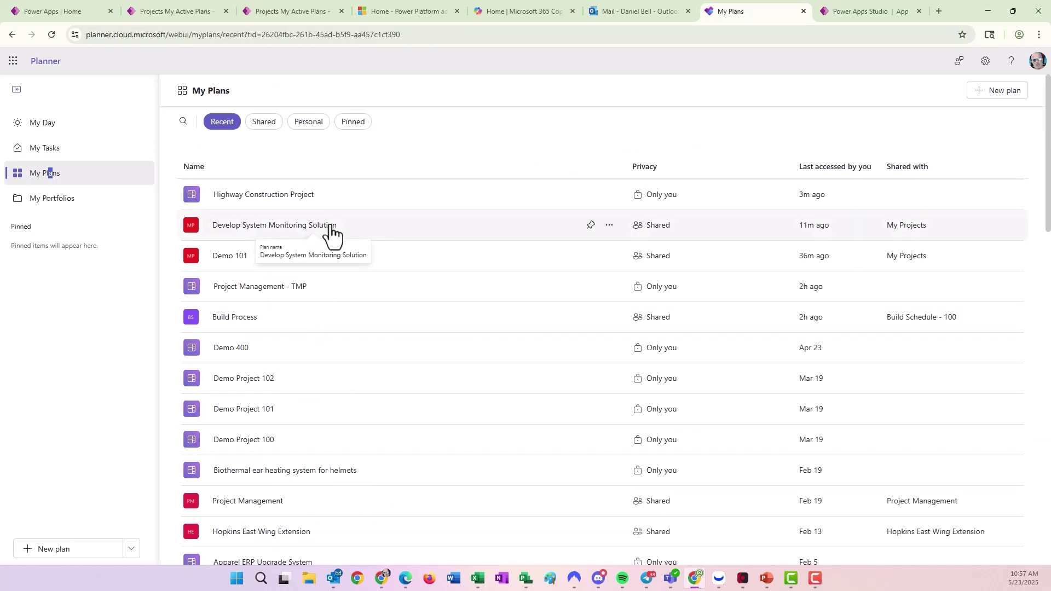
# View the Develop System Monitoring Solution plan's team files in SharePoint, then close them and the plan
pyautogui.click(221, 230)
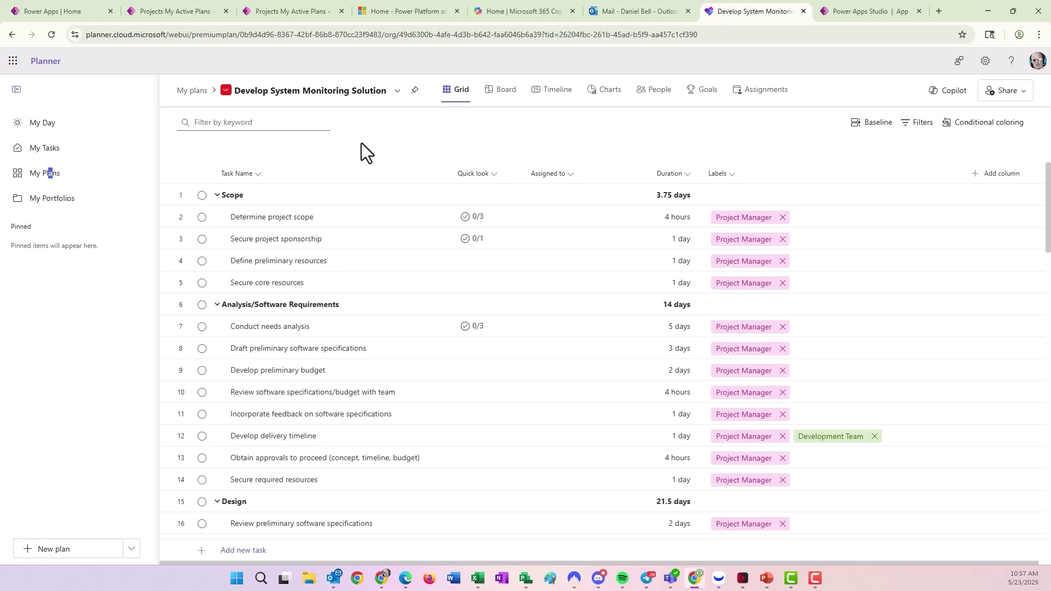
pyautogui.click(397, 91)
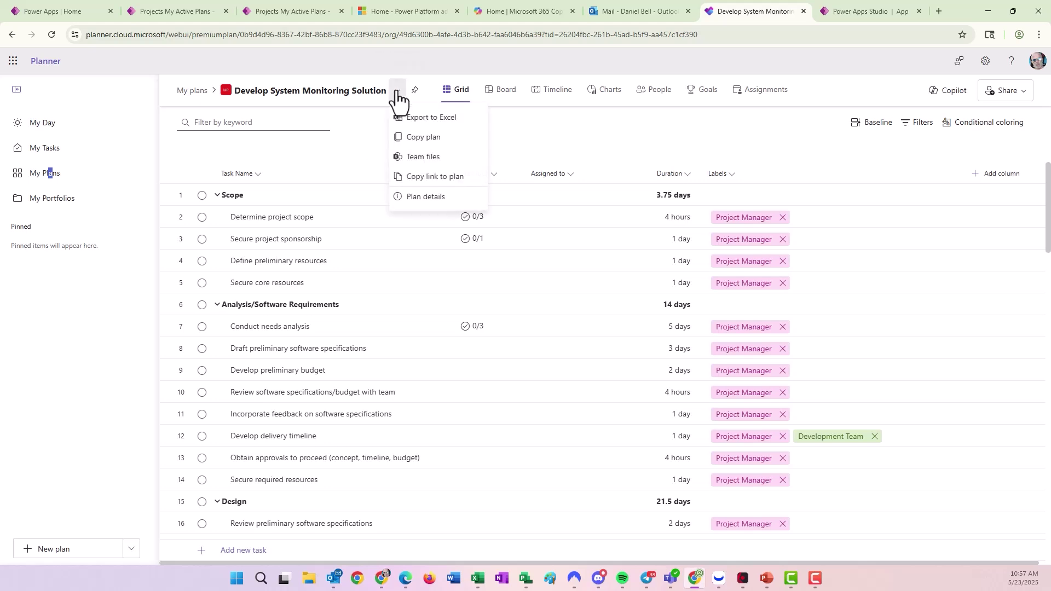
pyautogui.click(431, 158)
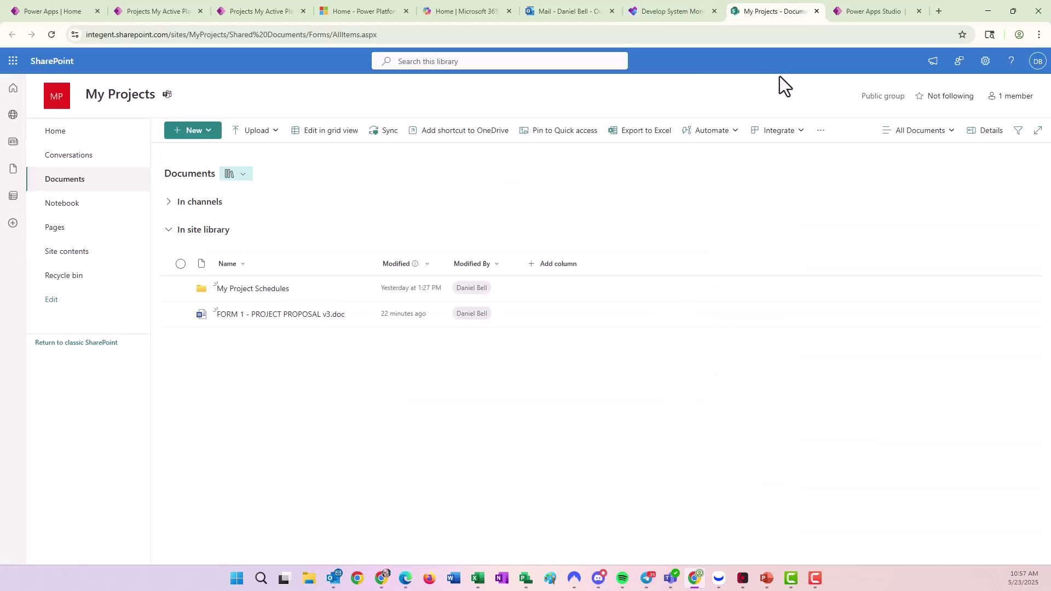
pyautogui.click(816, 11)
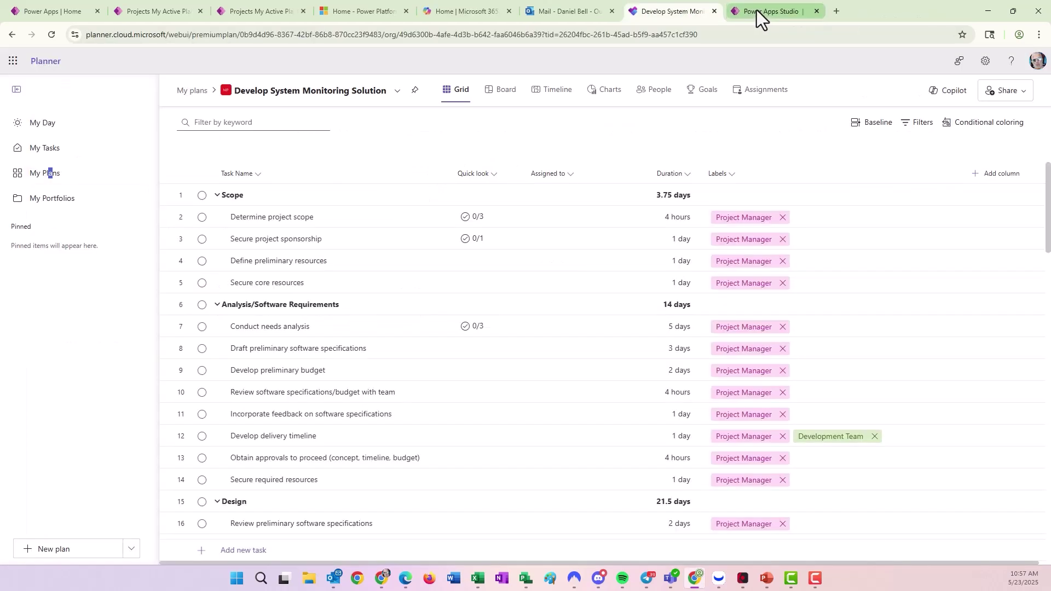
pyautogui.click(714, 10)
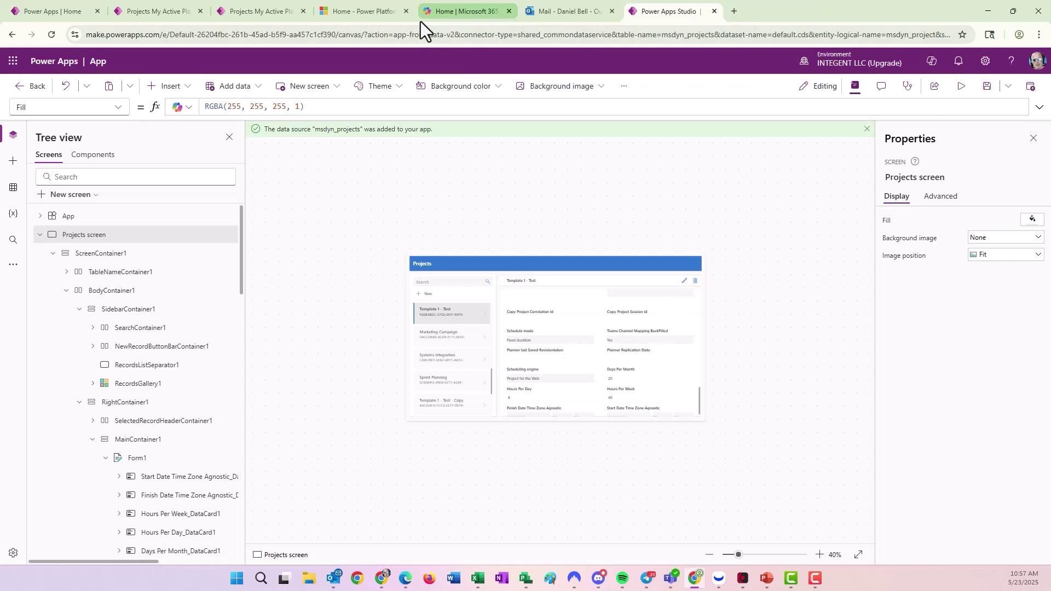
# Switch to Teams, glance at its Planner app, then return to the Mark 8 Project Team's General channel
pyautogui.click(547, 18)
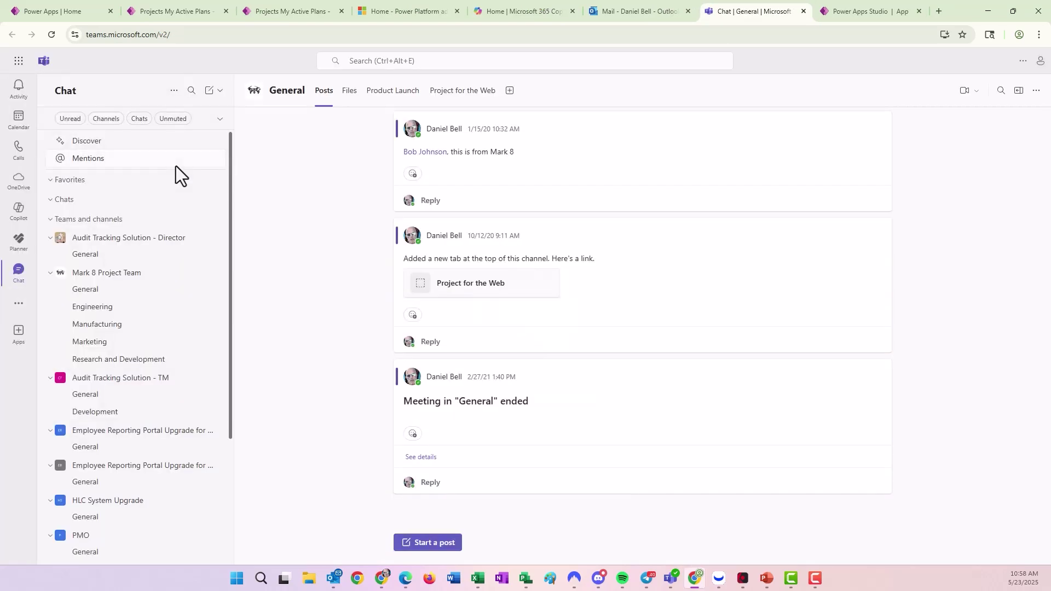
pyautogui.click(19, 244)
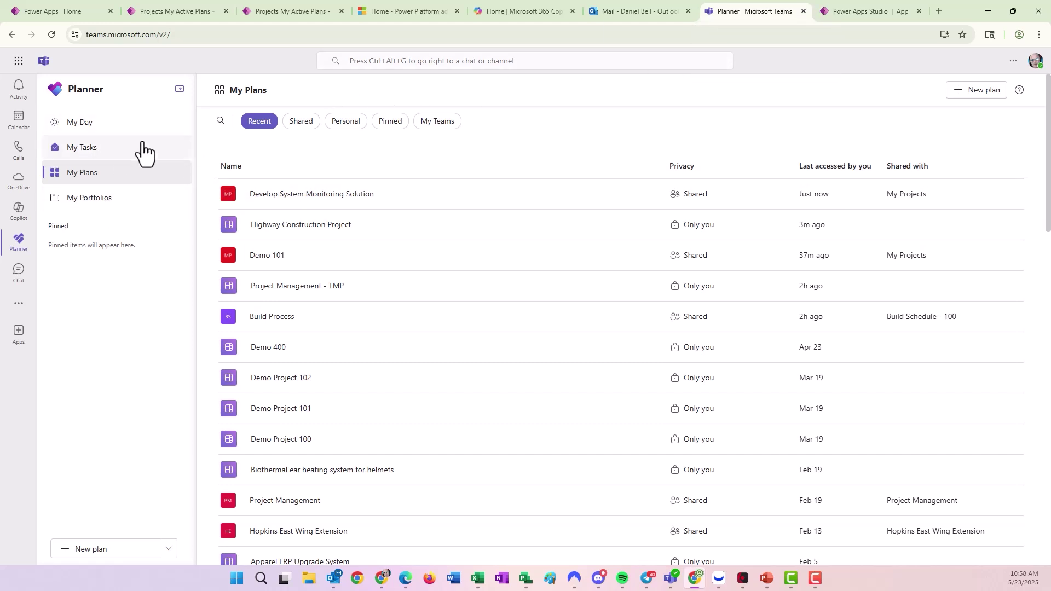
pyautogui.click(17, 273)
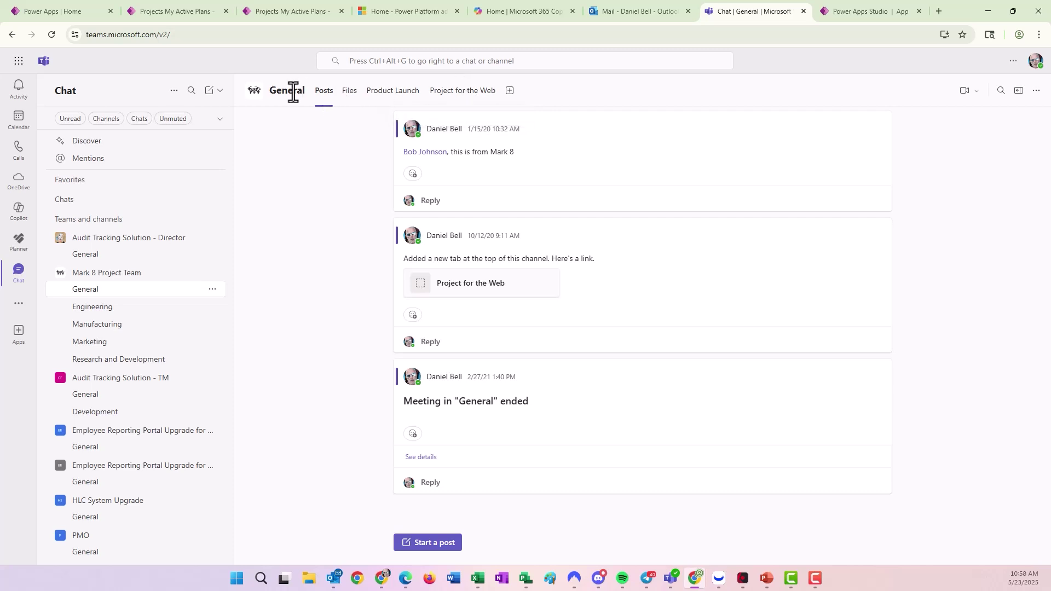
pyautogui.moveTo(293, 91)
# From Your teams and channels, create org-wide team Highway Construction whose first channel is Project Collaboration
pyautogui.click(174, 91)
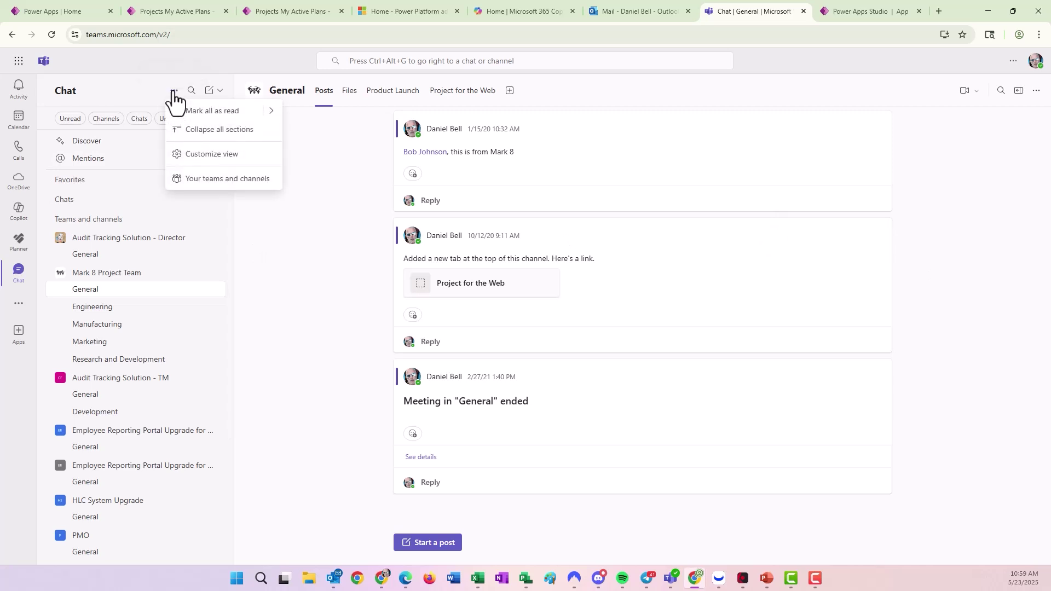
pyautogui.click(216, 179)
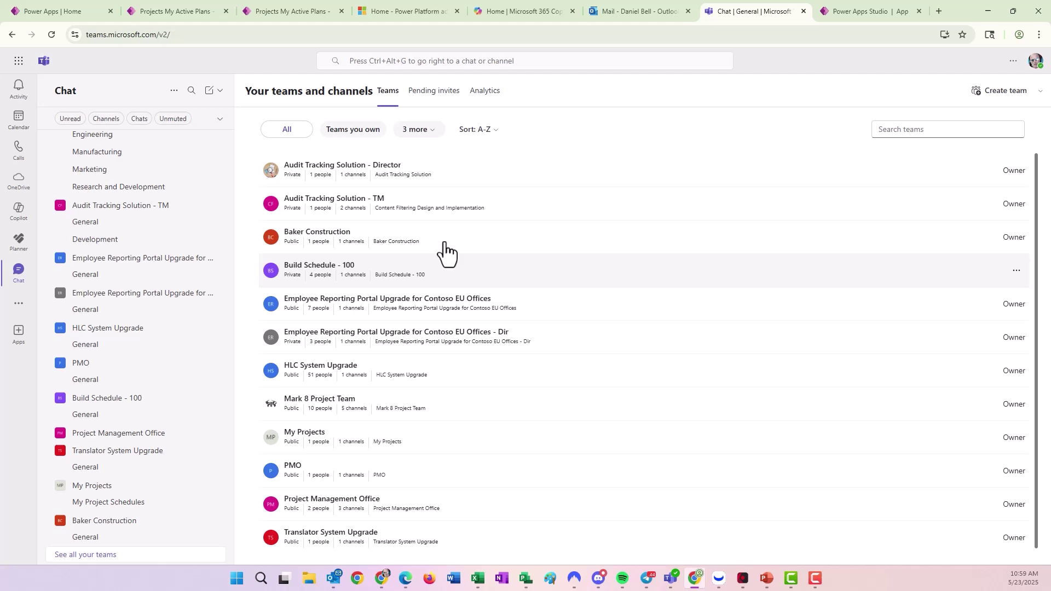
pyautogui.click(1009, 91)
pyautogui.click(507, 213)
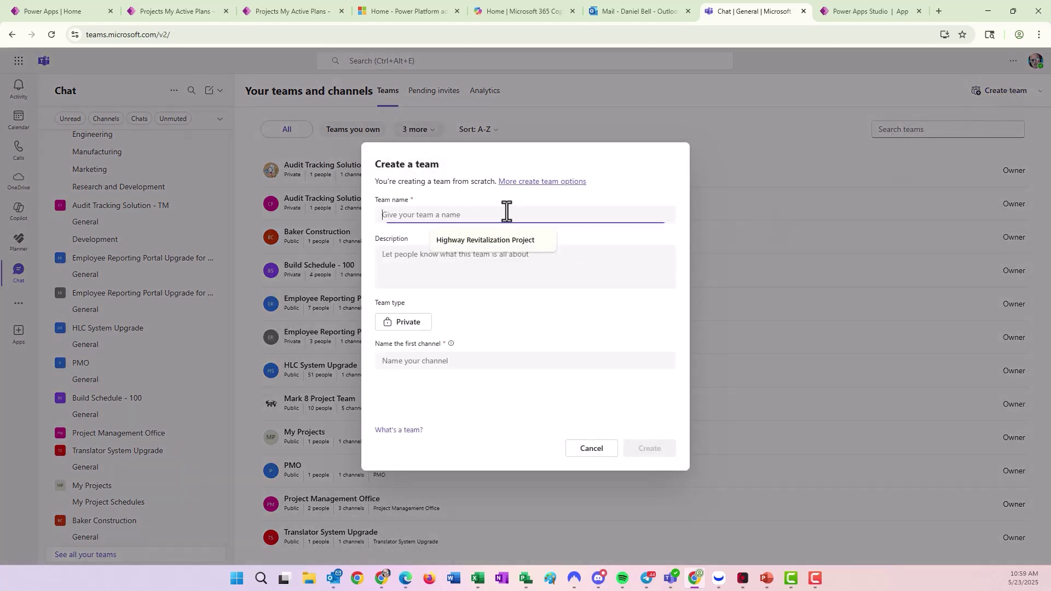
pyautogui.write('Highway ')
pyautogui.write('Construction')
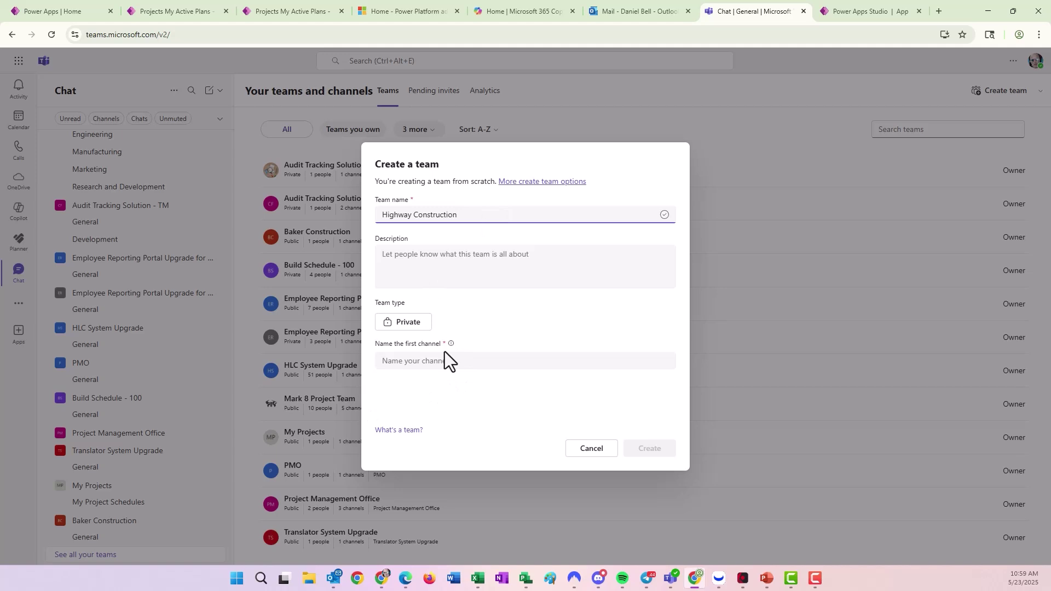
pyautogui.click(420, 324)
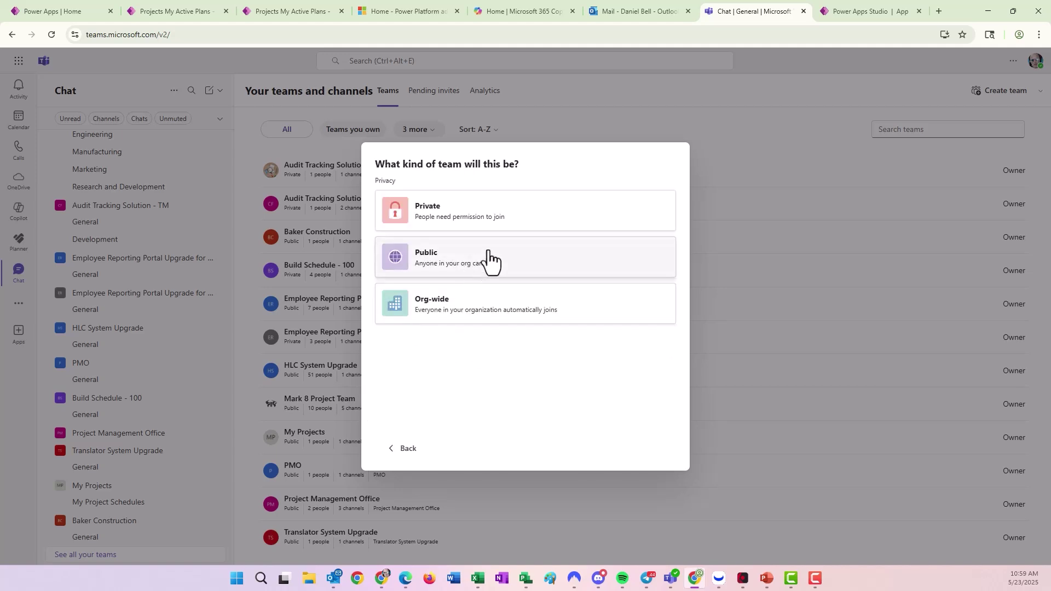
pyautogui.click(494, 304)
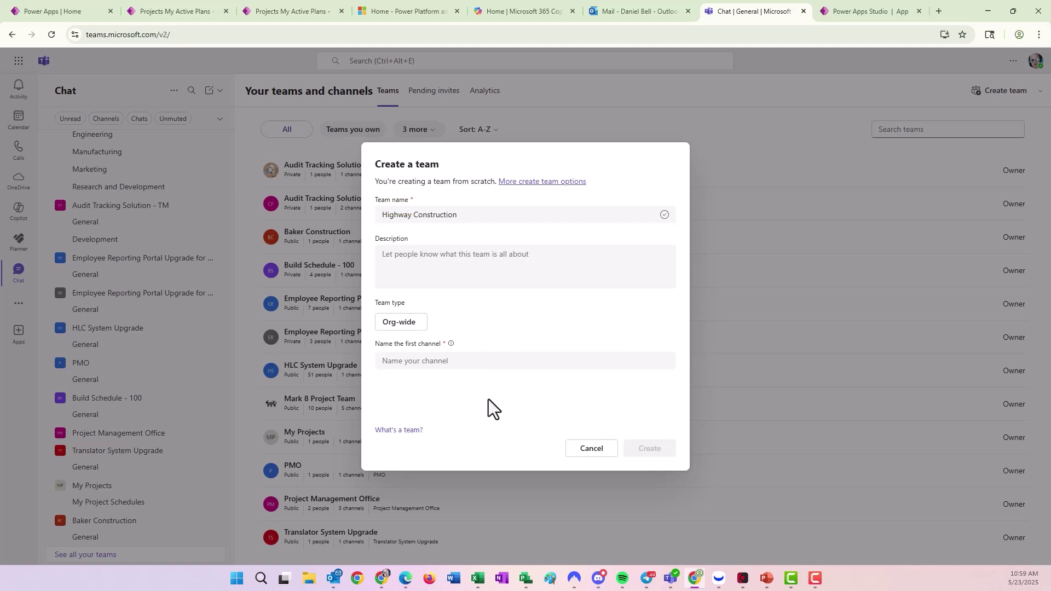
pyautogui.click(463, 360)
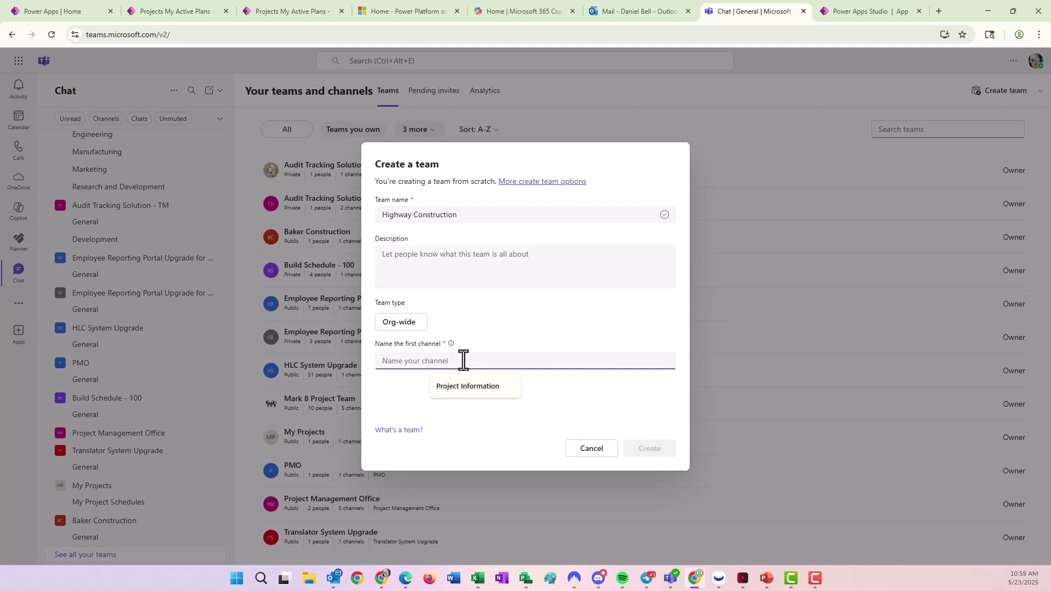
pyautogui.write('Project ')
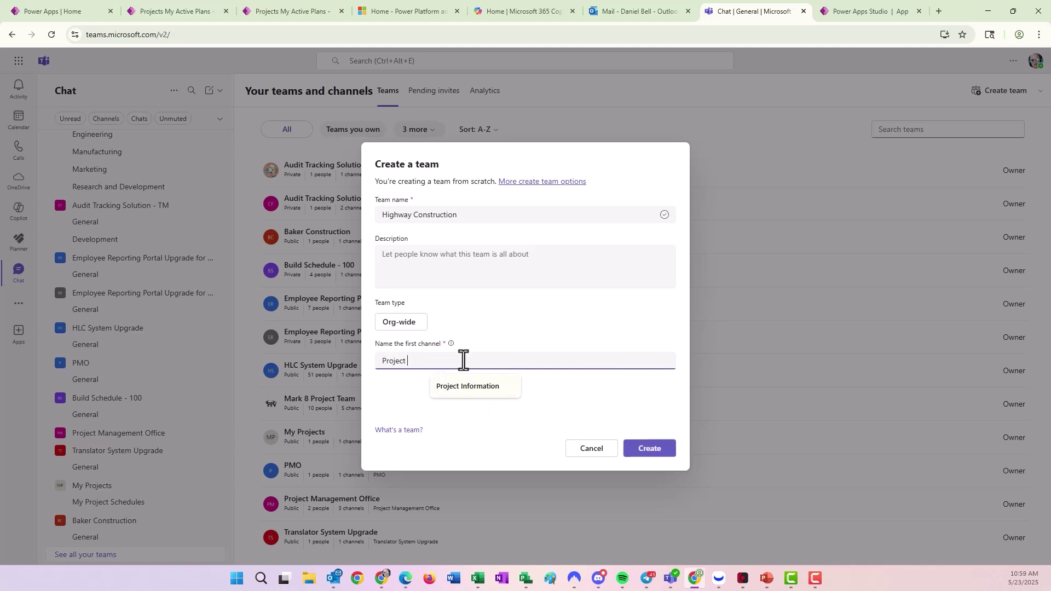
pyautogui.write('Collaboration')
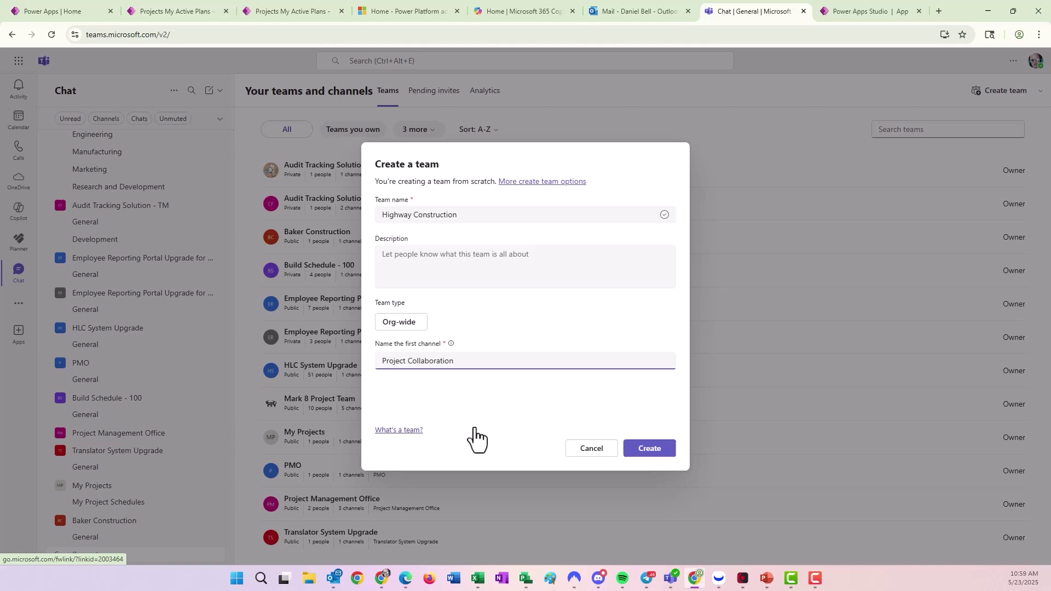
pyautogui.click(649, 450)
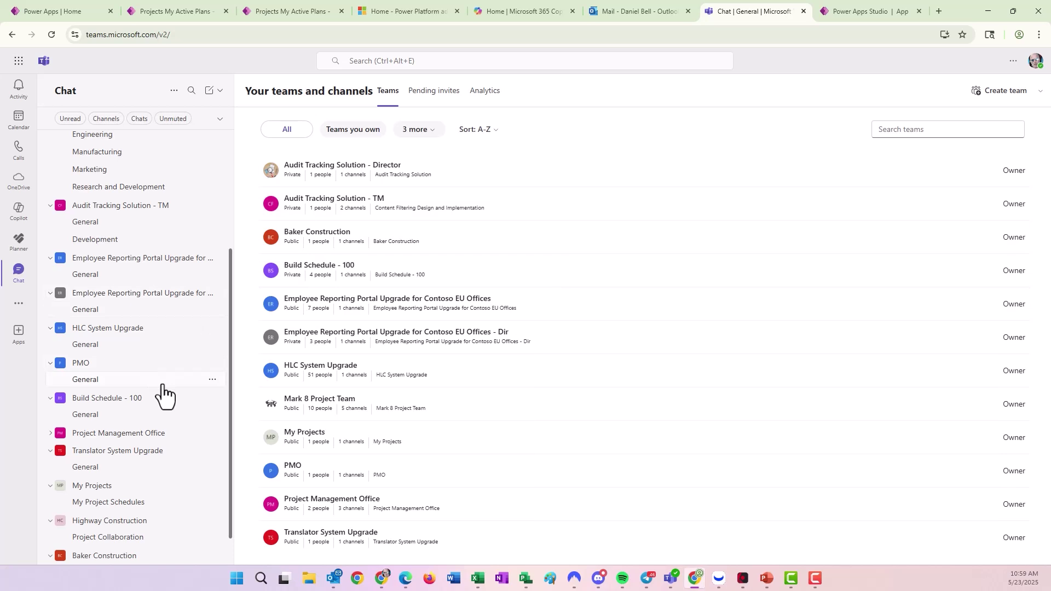
# Find Highway Construction in the teams list, open its Project Collaboration channel and show its details
pyautogui.scroll(-1, 162, 397)
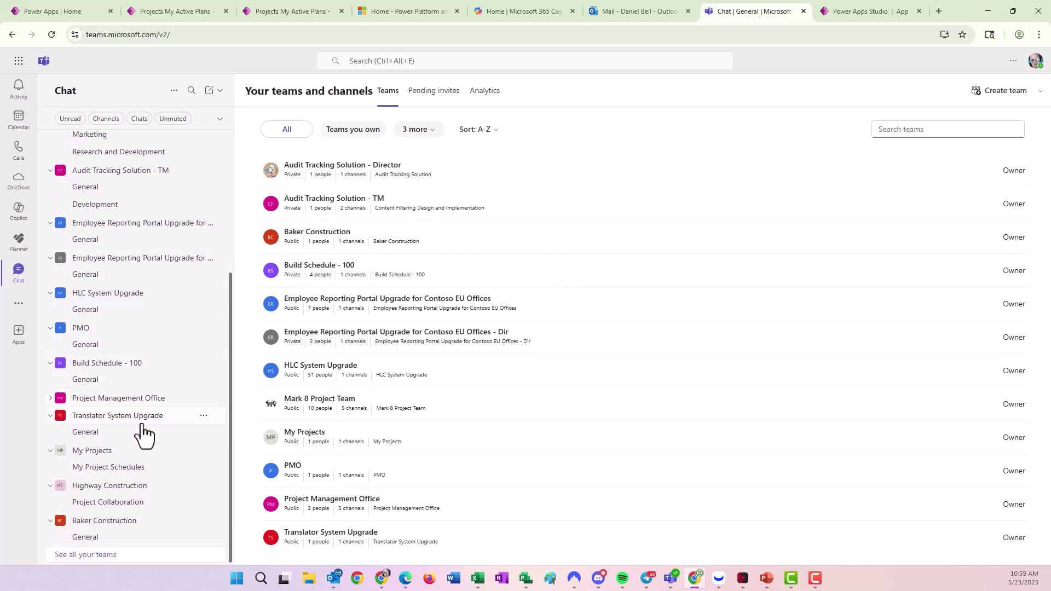
pyautogui.click(104, 493)
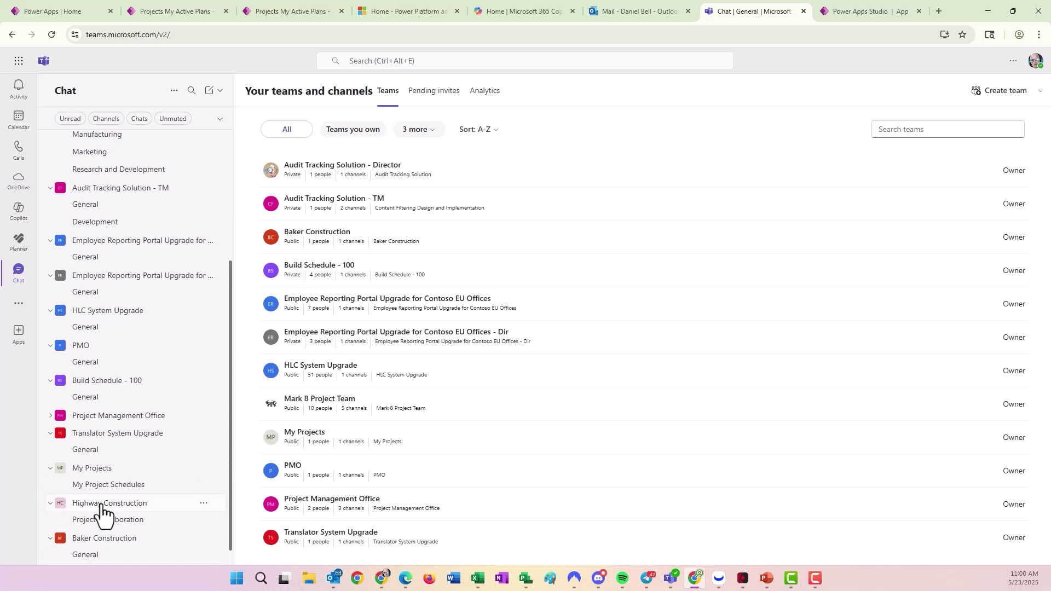
pyautogui.click(103, 520)
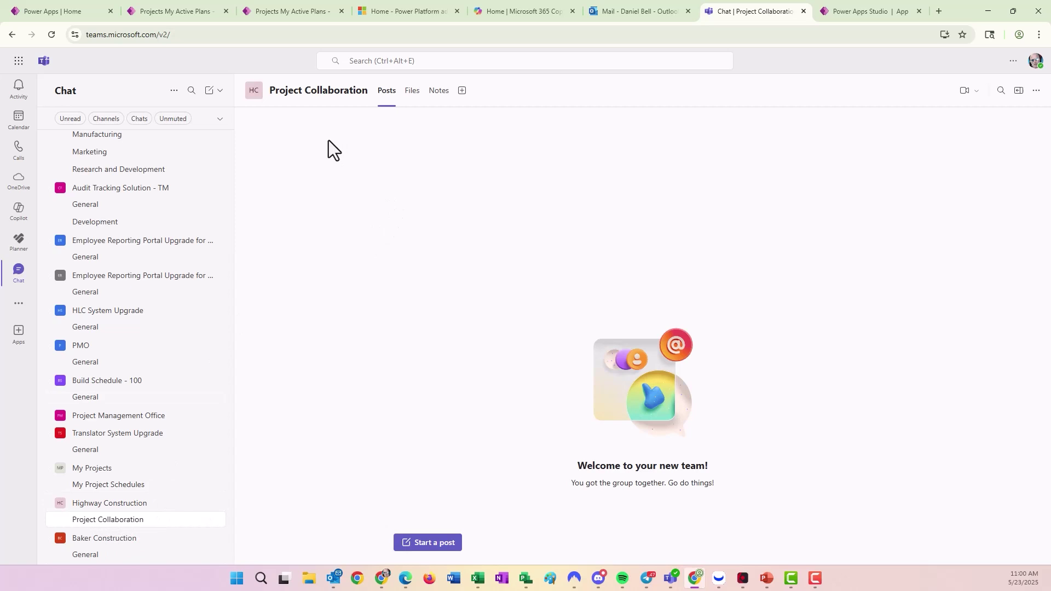
pyautogui.click(331, 90)
pyautogui.click(462, 93)
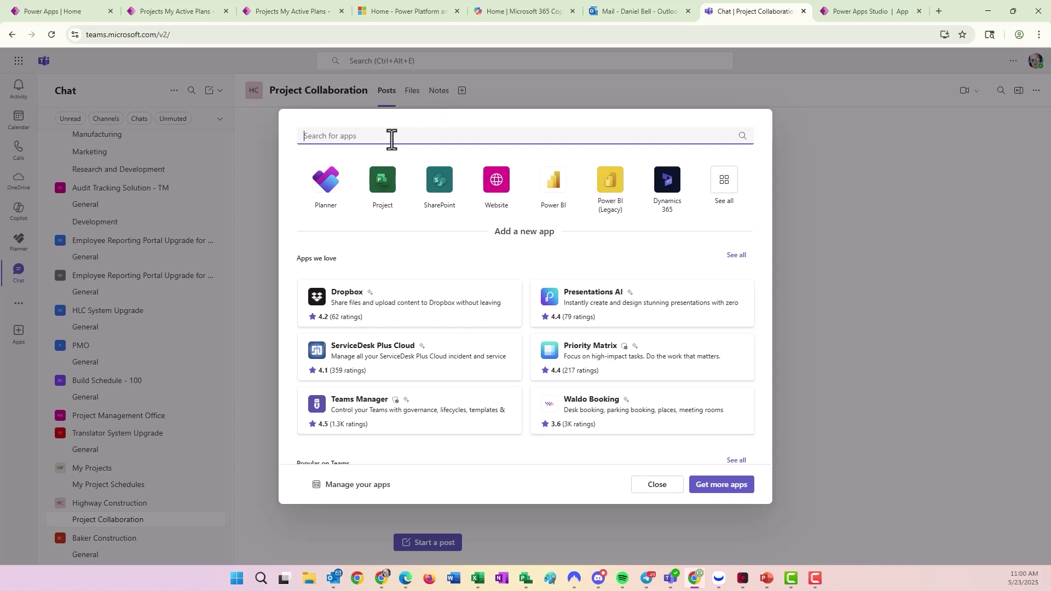
pyautogui.click(383, 186)
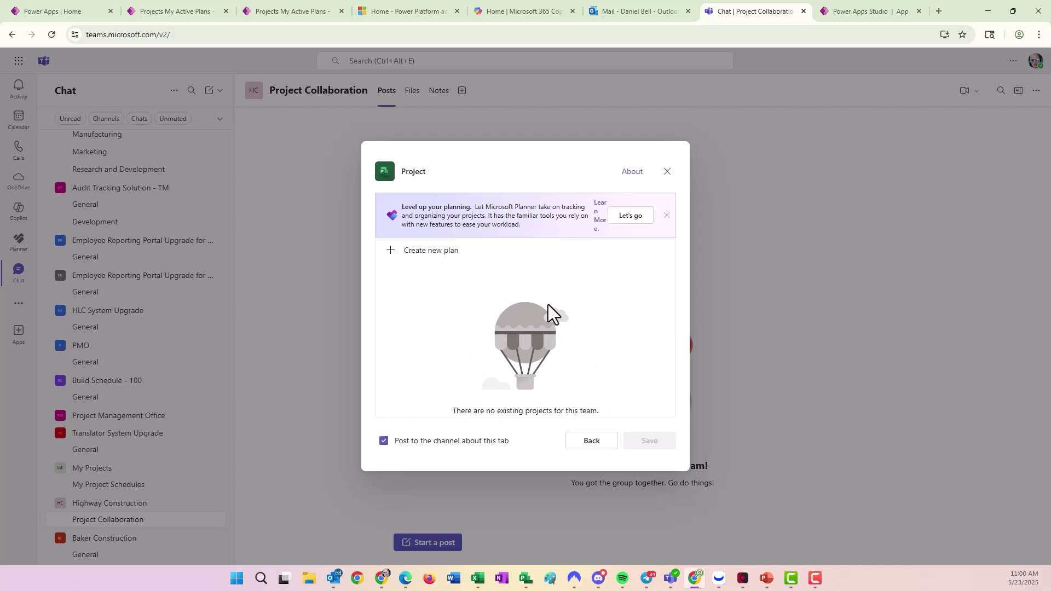
pyautogui.click(666, 215)
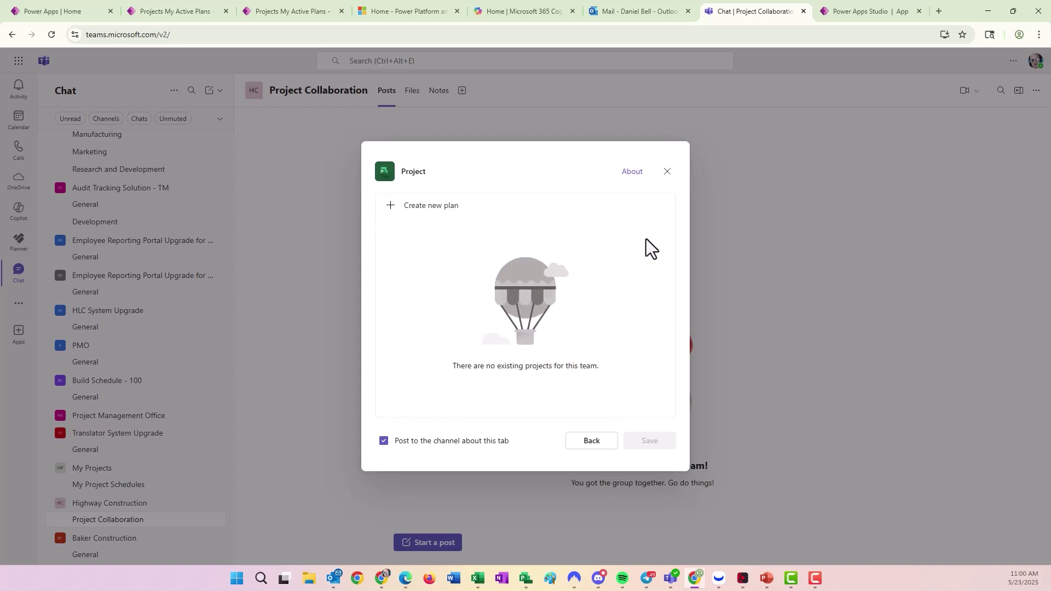
pyautogui.click(668, 171)
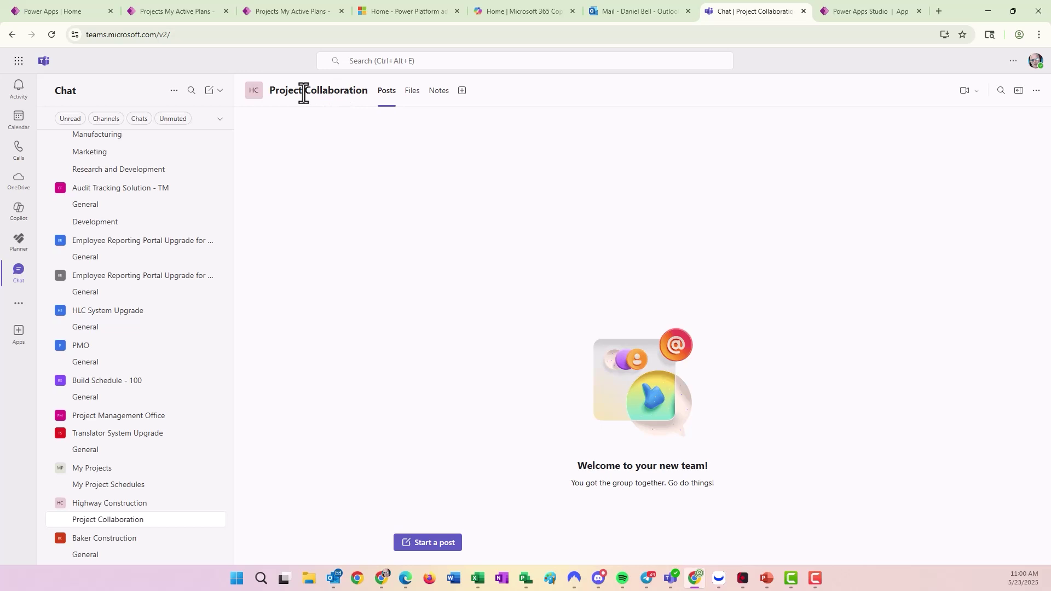
# Open the Highway Construction Project plan in Planner and bring up its Share options
pyautogui.moveTo(317, 90)
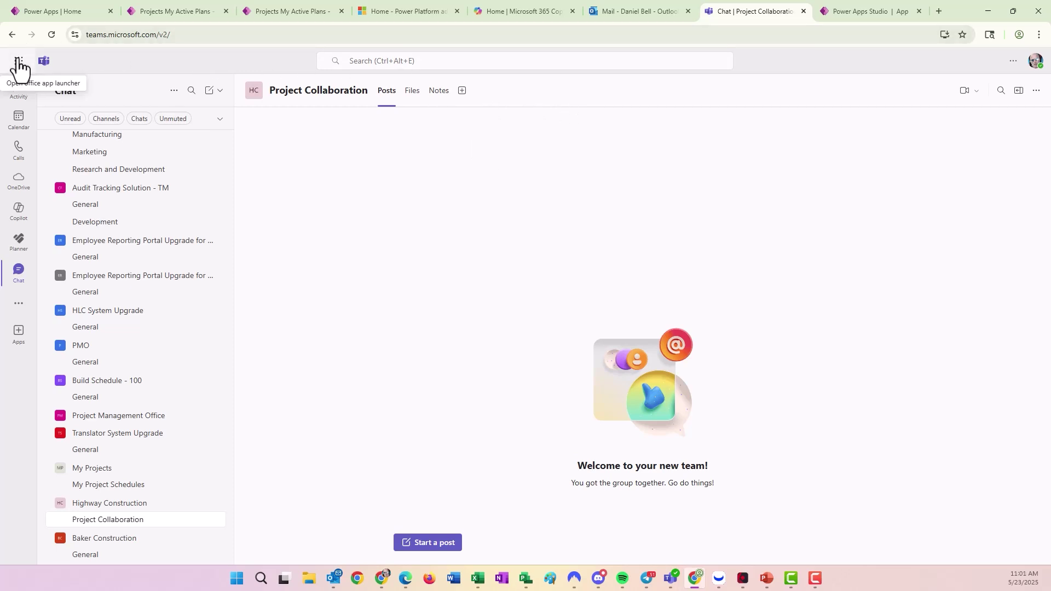
pyautogui.click(18, 248)
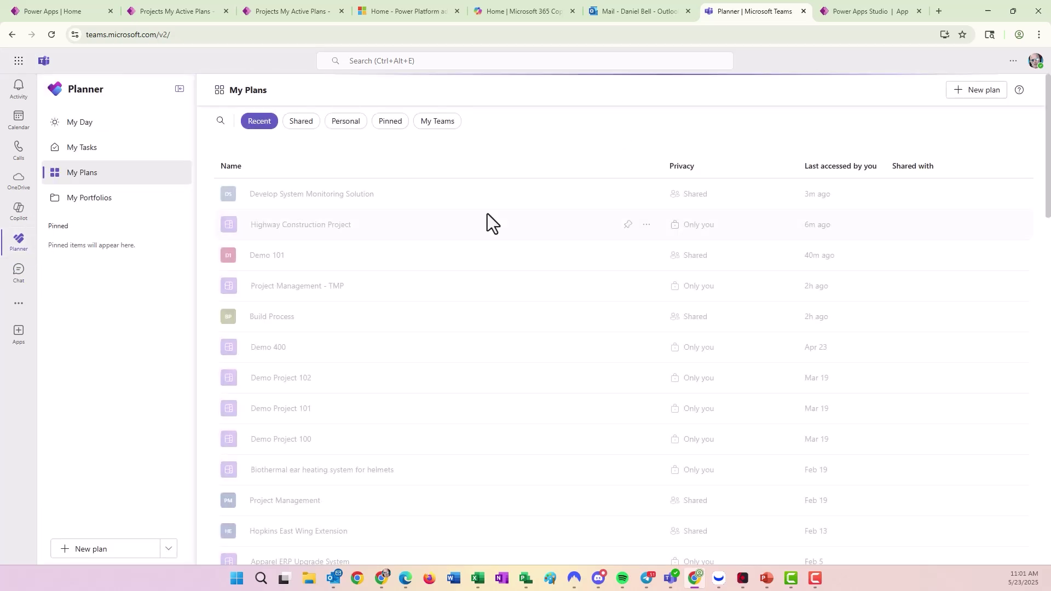
pyautogui.click(283, 225)
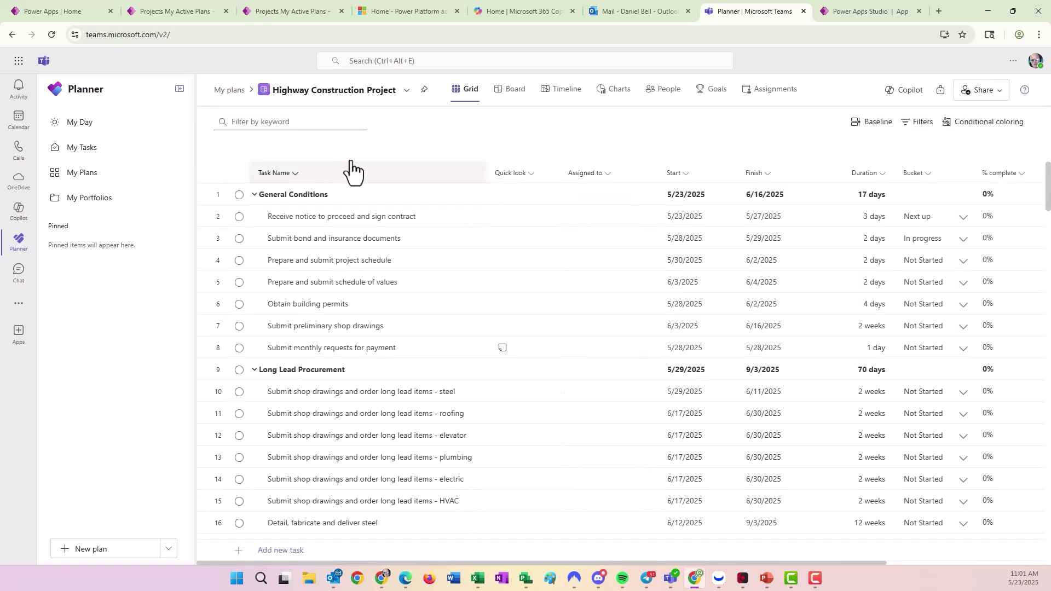
pyautogui.click(997, 90)
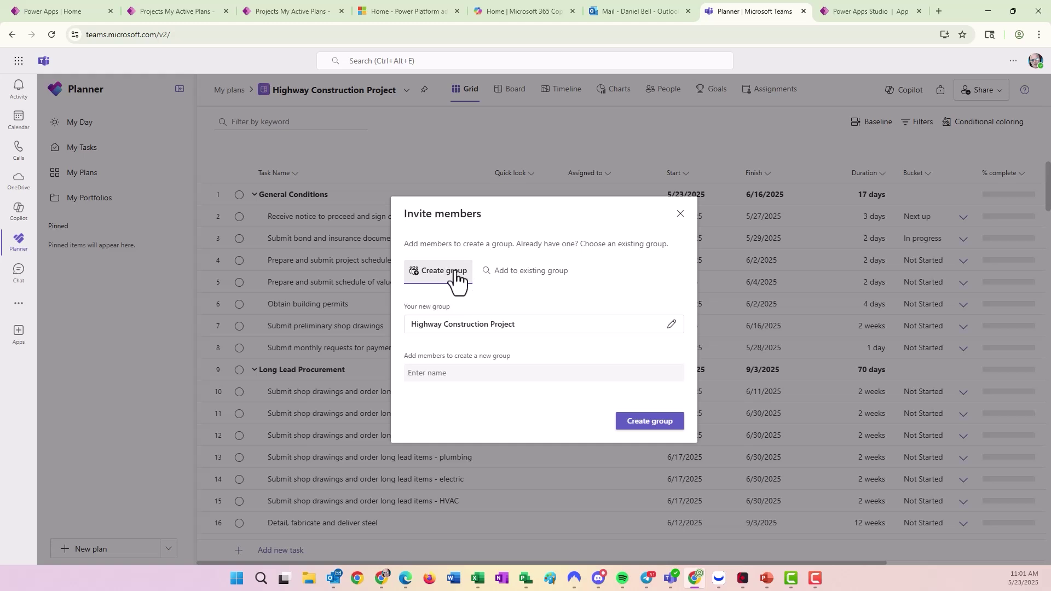
# Add the plan to the existing Highway Construction group, review its members, and close the window
pyautogui.click(543, 274)
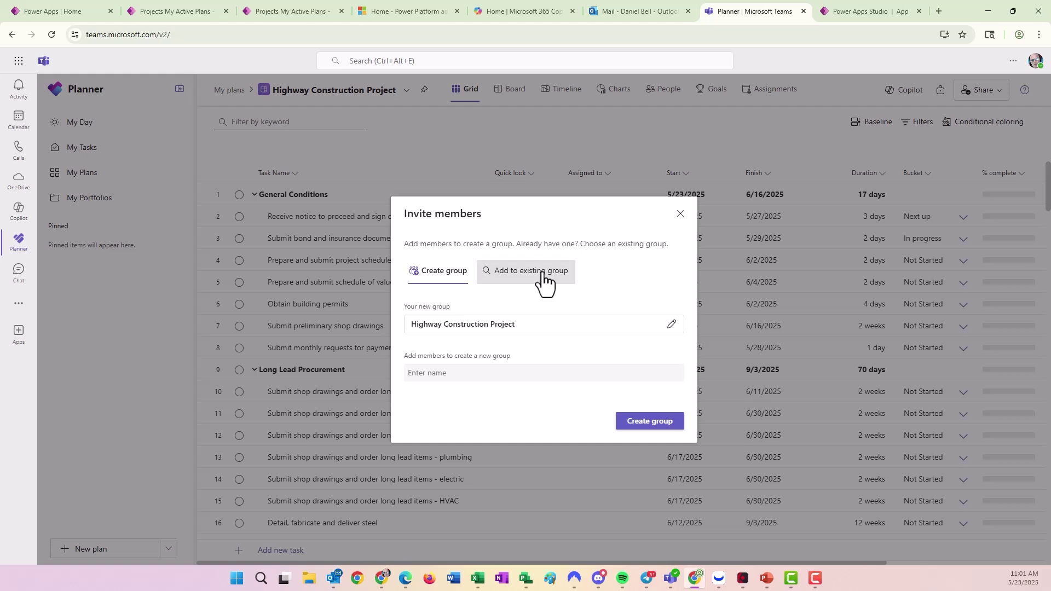
pyautogui.click(618, 313)
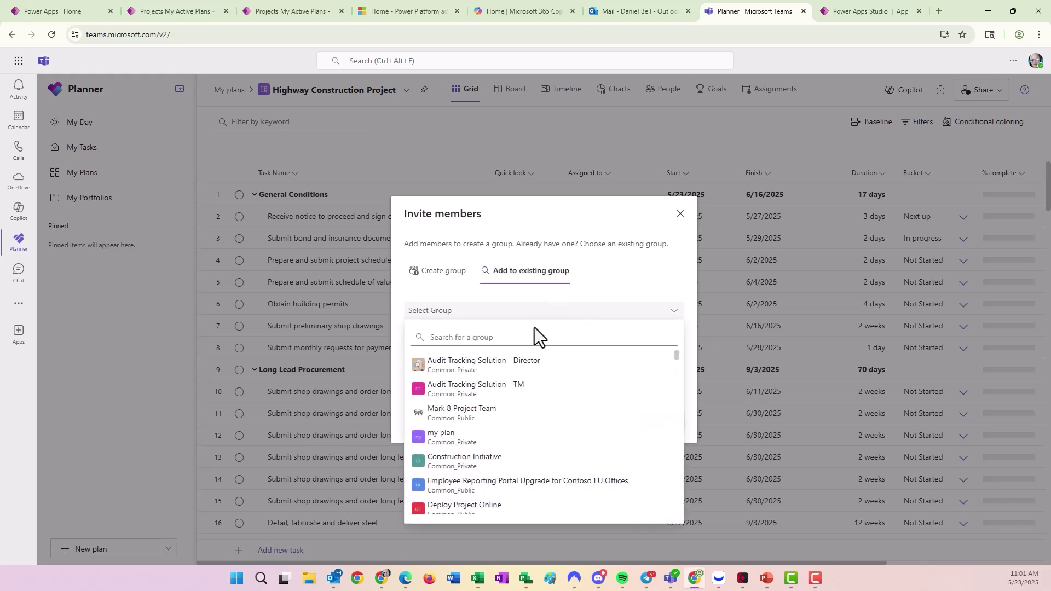
pyautogui.click(482, 337)
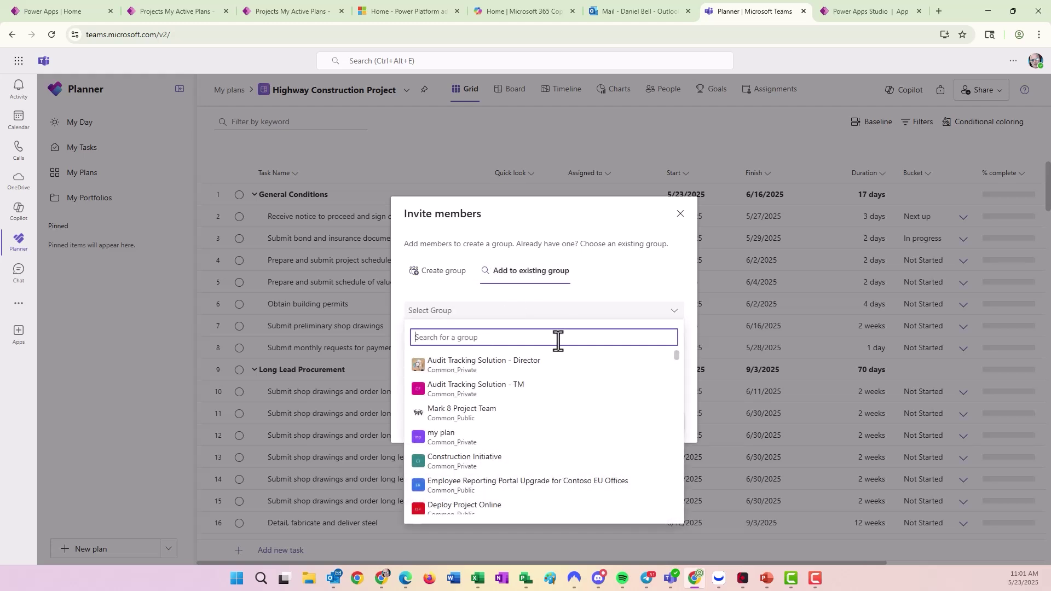
pyautogui.write('cons')
pyautogui.press('BackSpace')
pyautogui.press('BackSpace')
pyautogui.press('BackSpace')
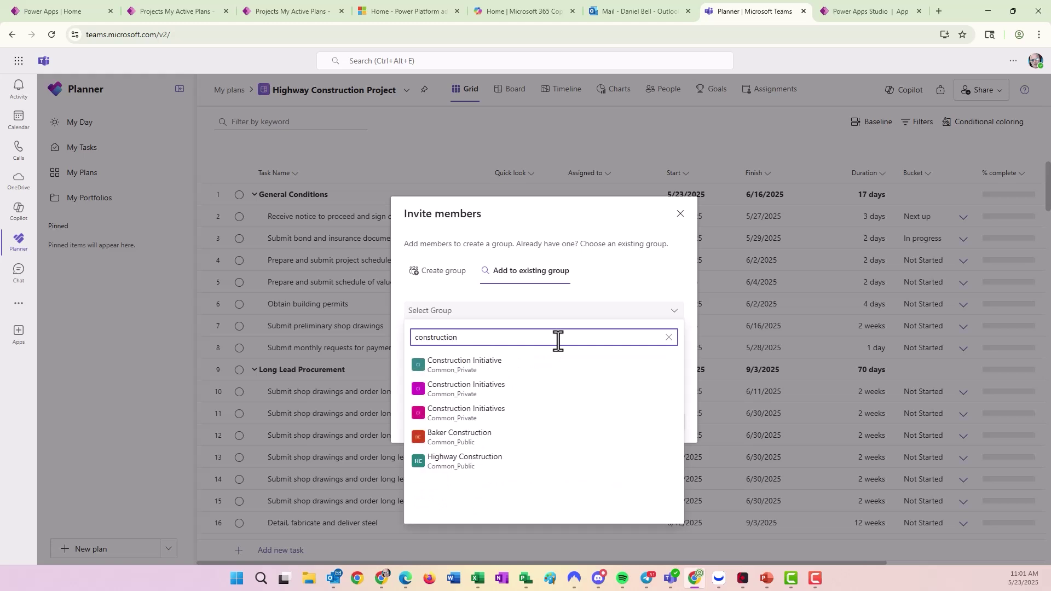
pyautogui.click(489, 464)
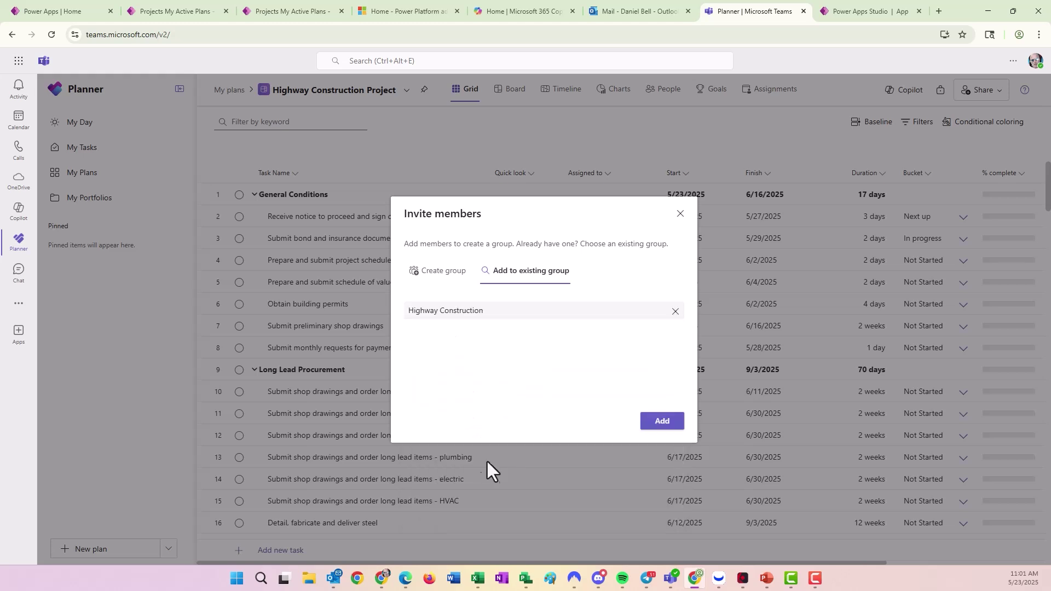
pyautogui.click(659, 429)
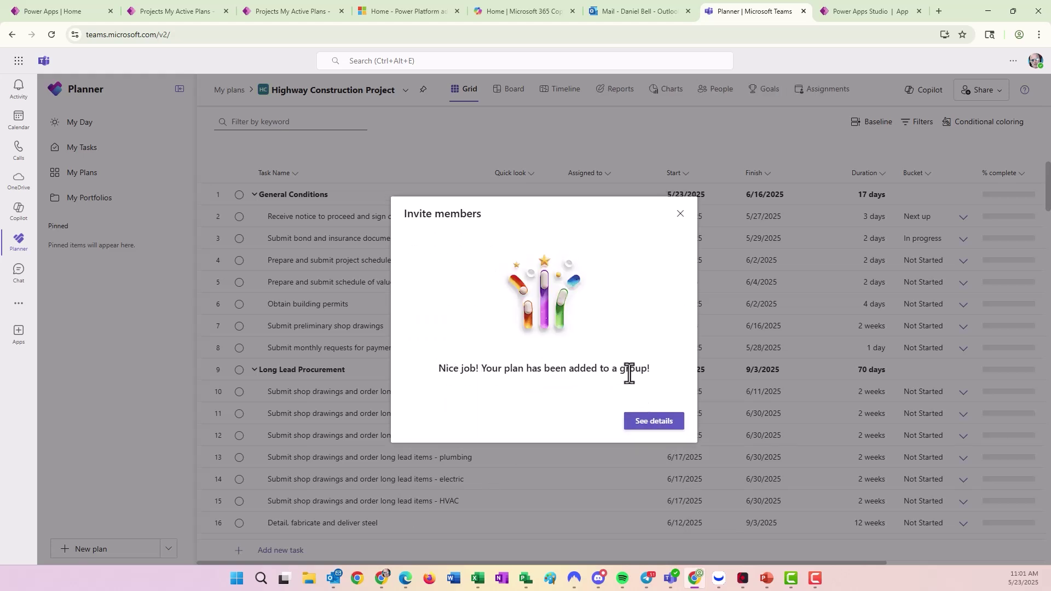
pyautogui.click(665, 425)
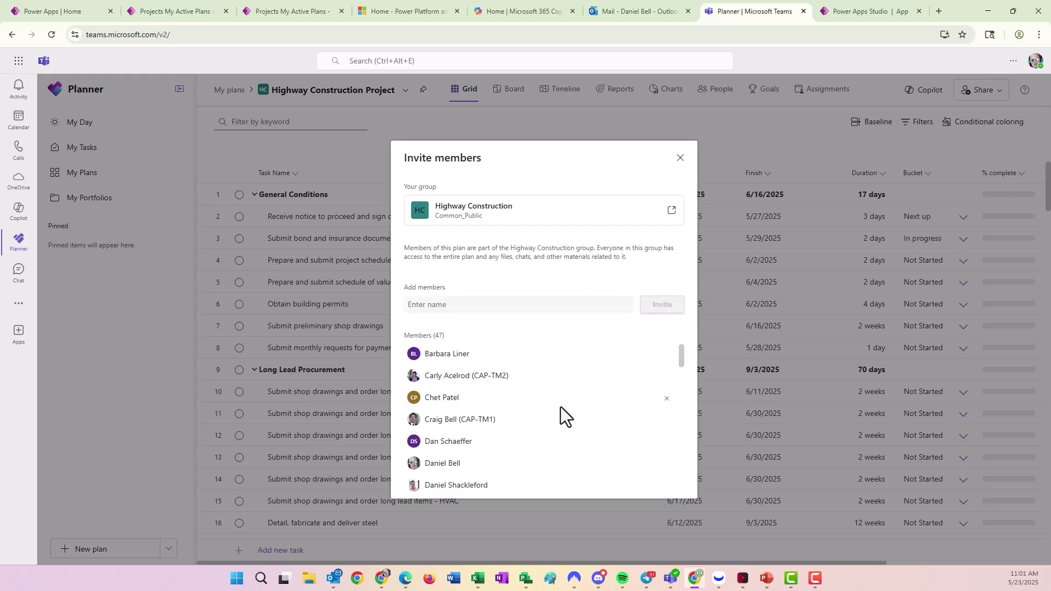
pyautogui.scroll(-3, 561, 407)
pyautogui.scroll(3, 560, 406)
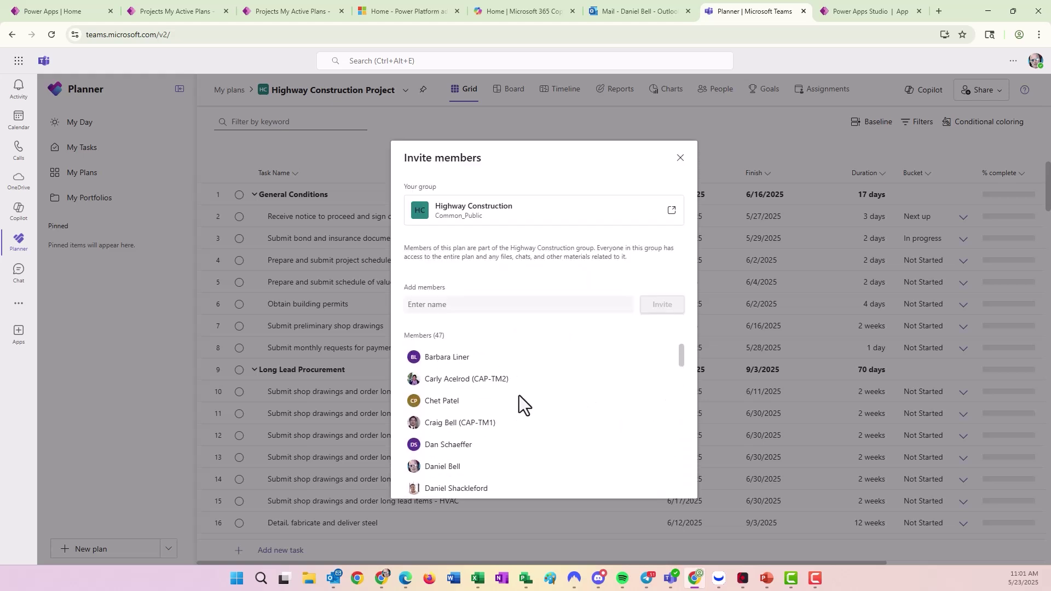
pyautogui.click(680, 157)
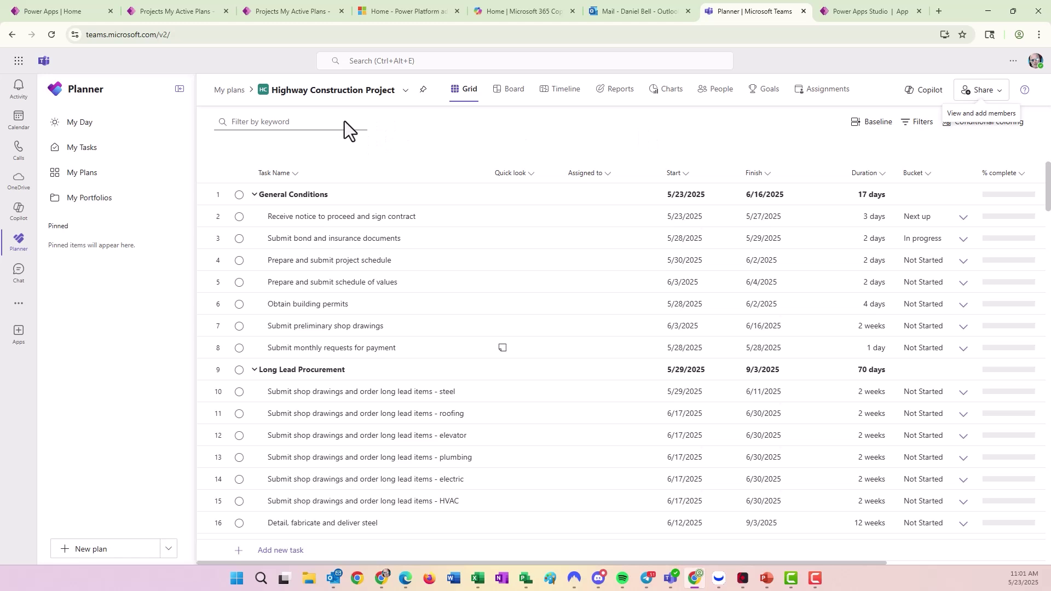
# Add a Project app tab for Highway Construction Project to the Project Collaboration channel and save it
pyautogui.click(19, 272)
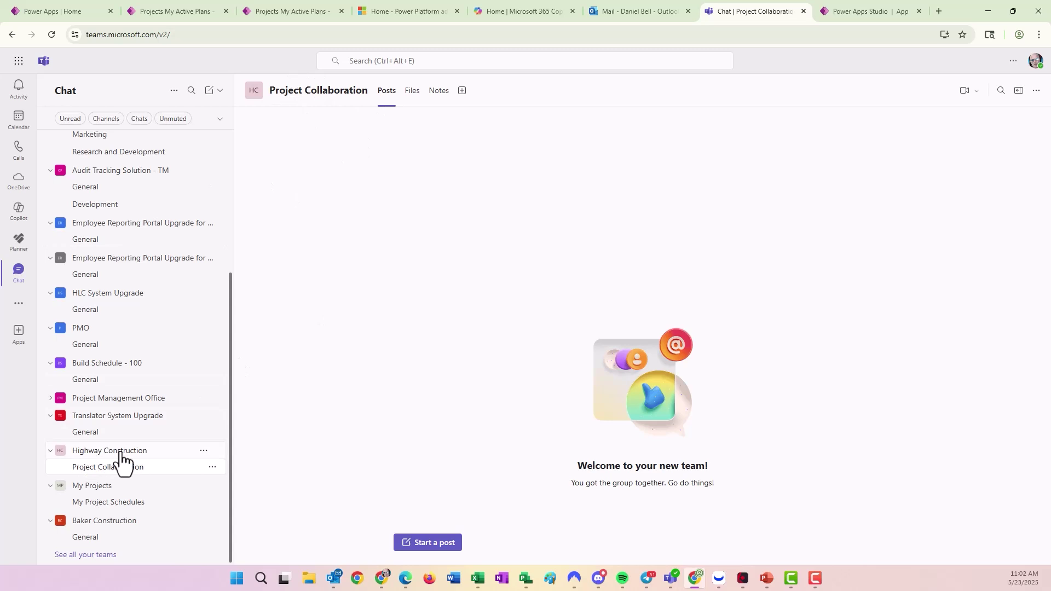
pyautogui.click(462, 92)
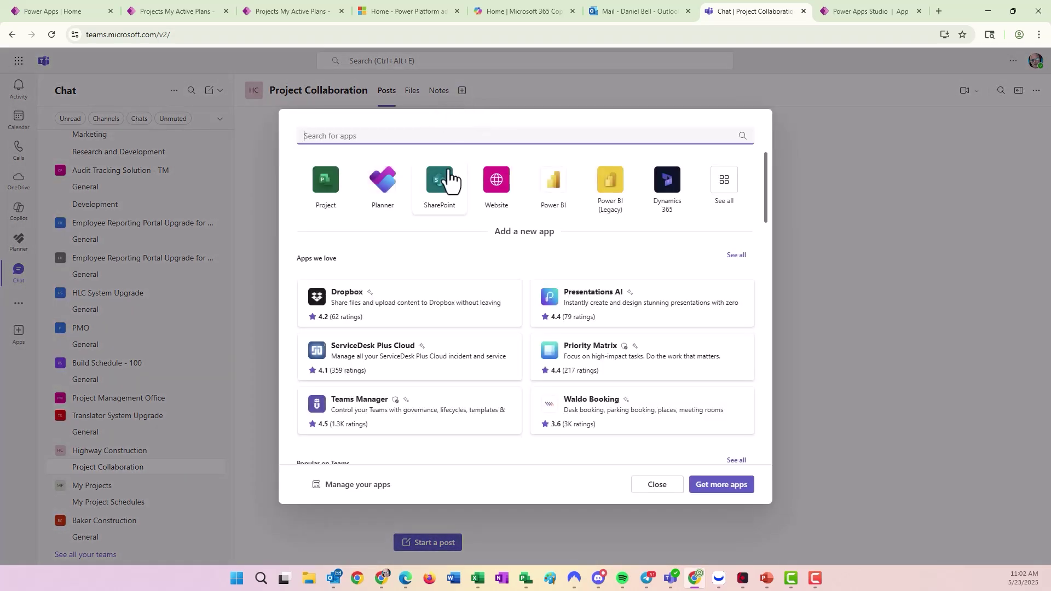
pyautogui.click(330, 181)
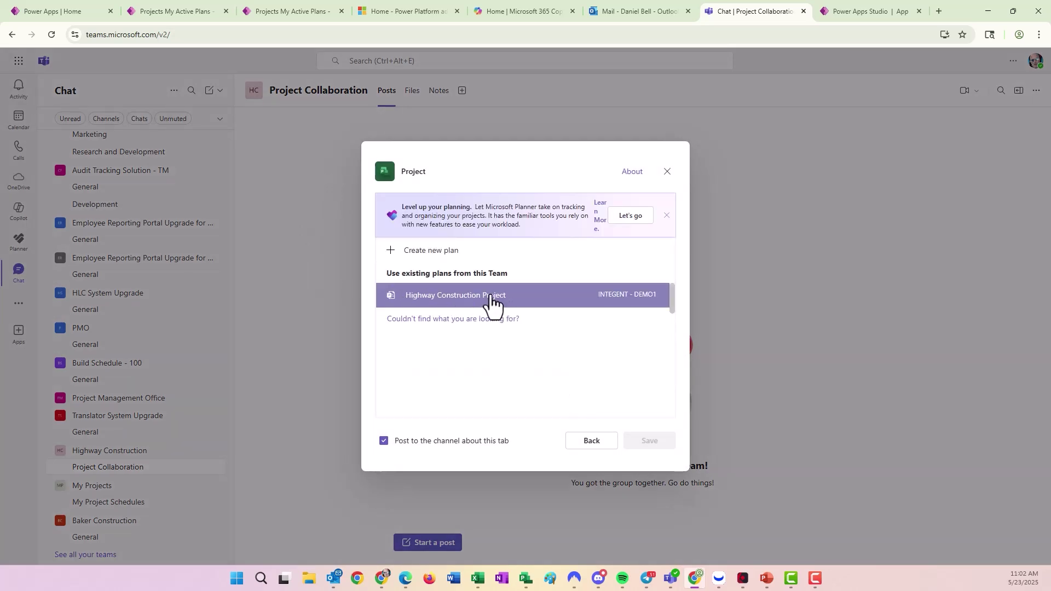
pyautogui.click(526, 297)
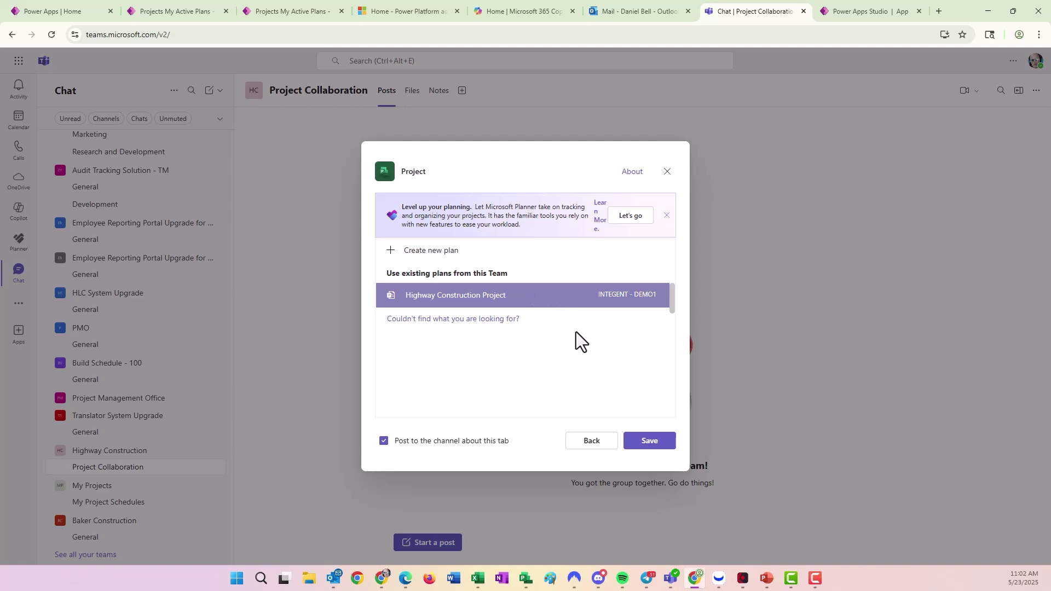
pyautogui.click(648, 444)
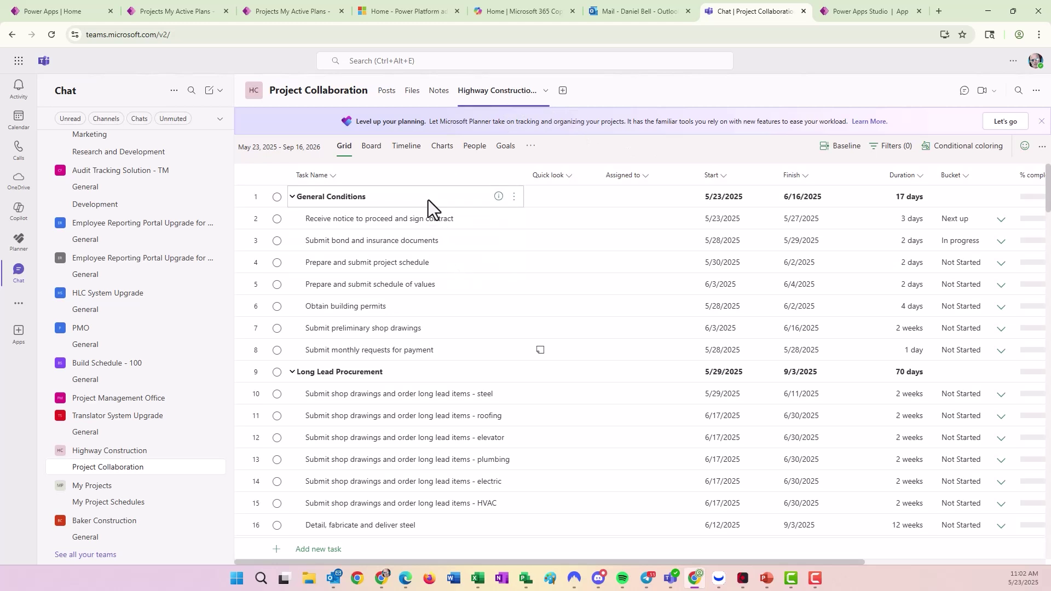
# Dismiss the 'Level up your planning' banner, preview Board, Timeline and Charts, then return to Grid
pyautogui.click(1041, 121)
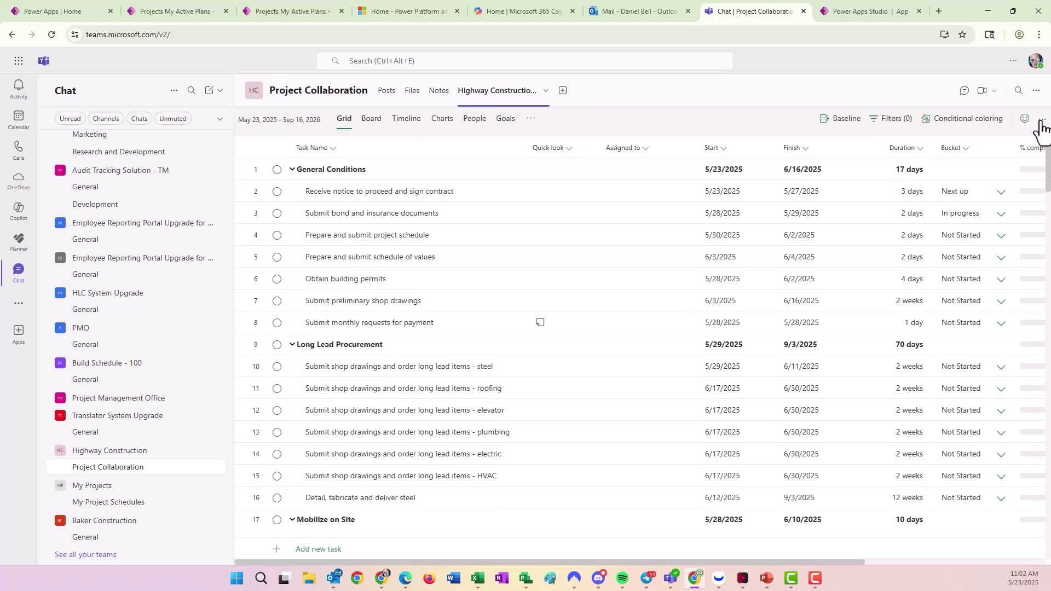
pyautogui.click(370, 120)
pyautogui.click(409, 120)
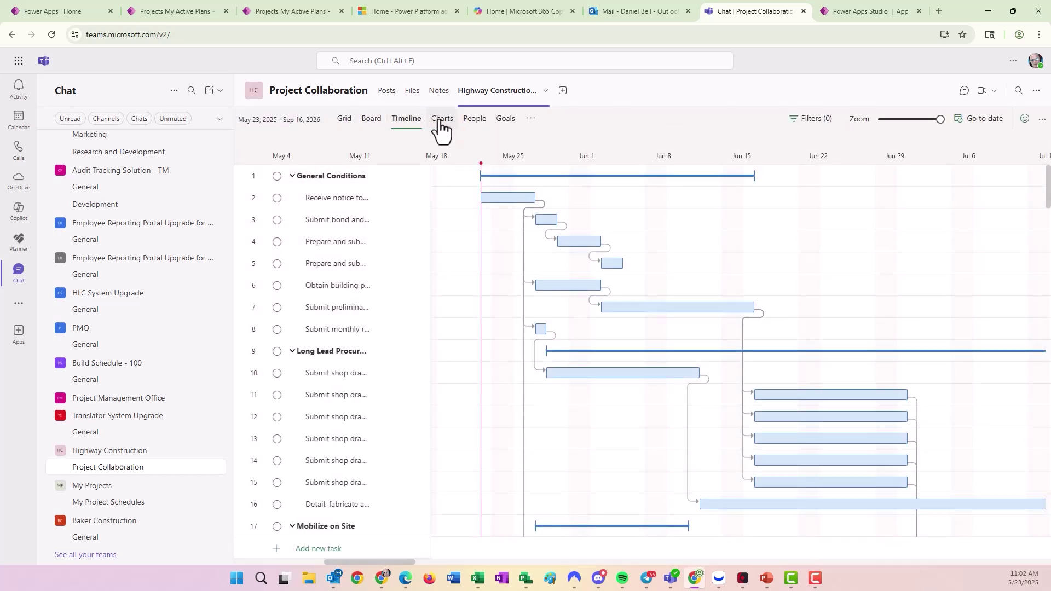
pyautogui.click(442, 120)
pyautogui.click(345, 120)
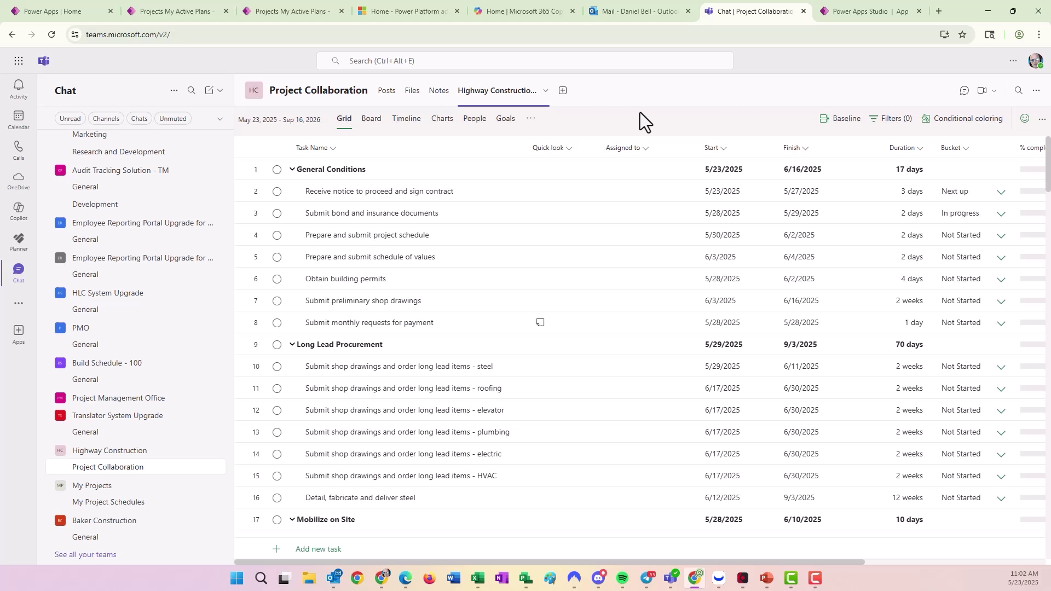
# Go back to Planner's My plans, open Highway Construction Project and bring up its plan options
pyautogui.click(19, 62)
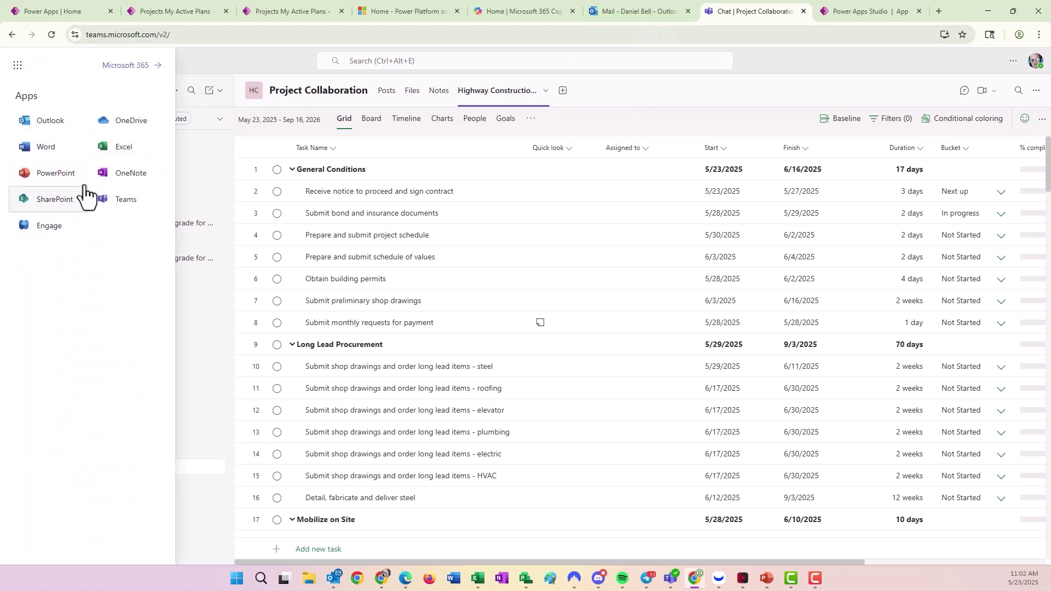
pyautogui.click(679, 58)
pyautogui.click(658, 12)
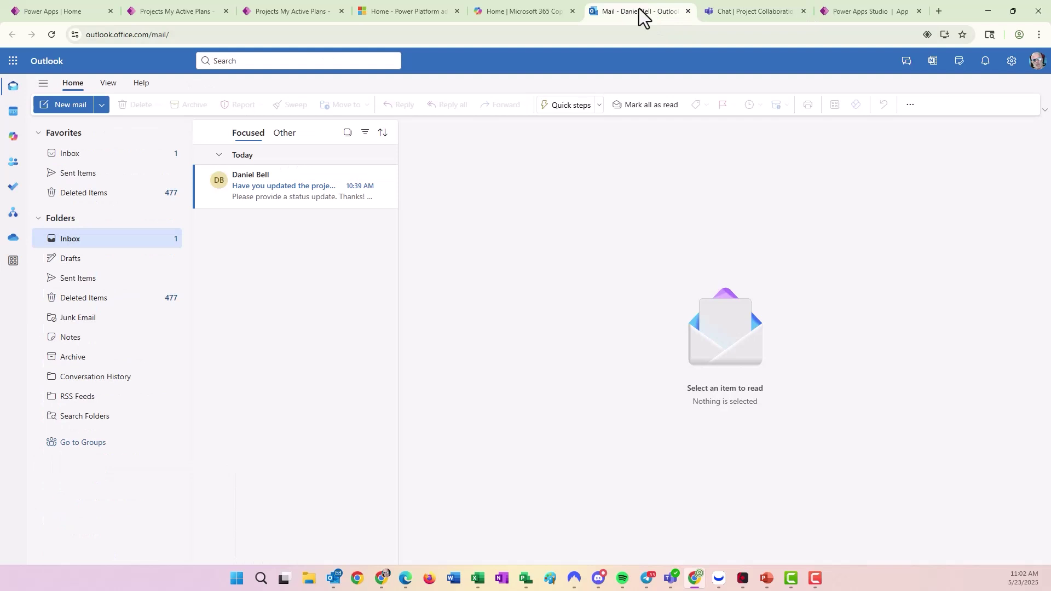
pyautogui.click(13, 60)
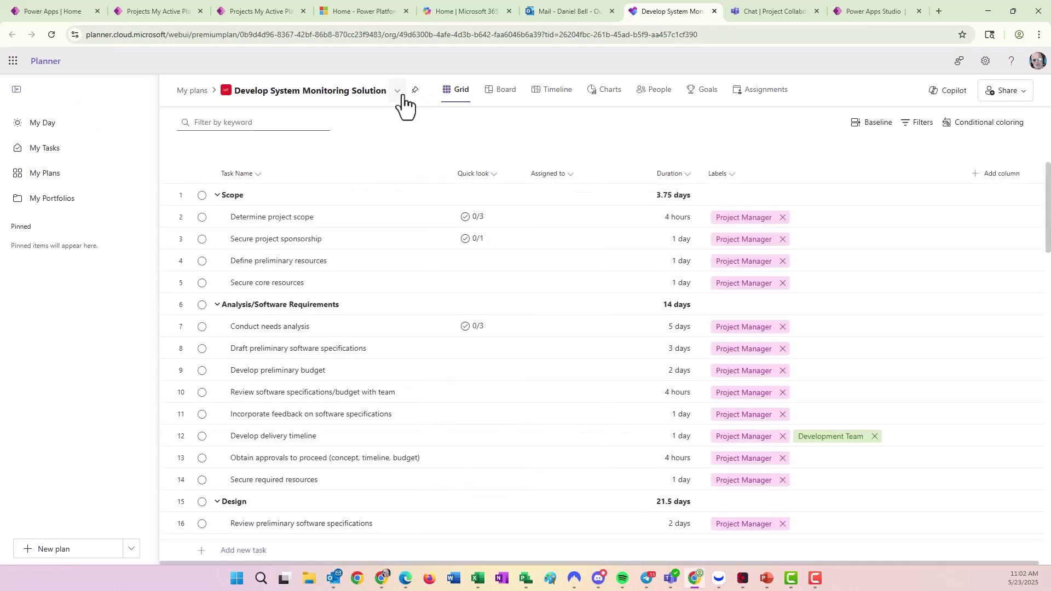
pyautogui.click(189, 91)
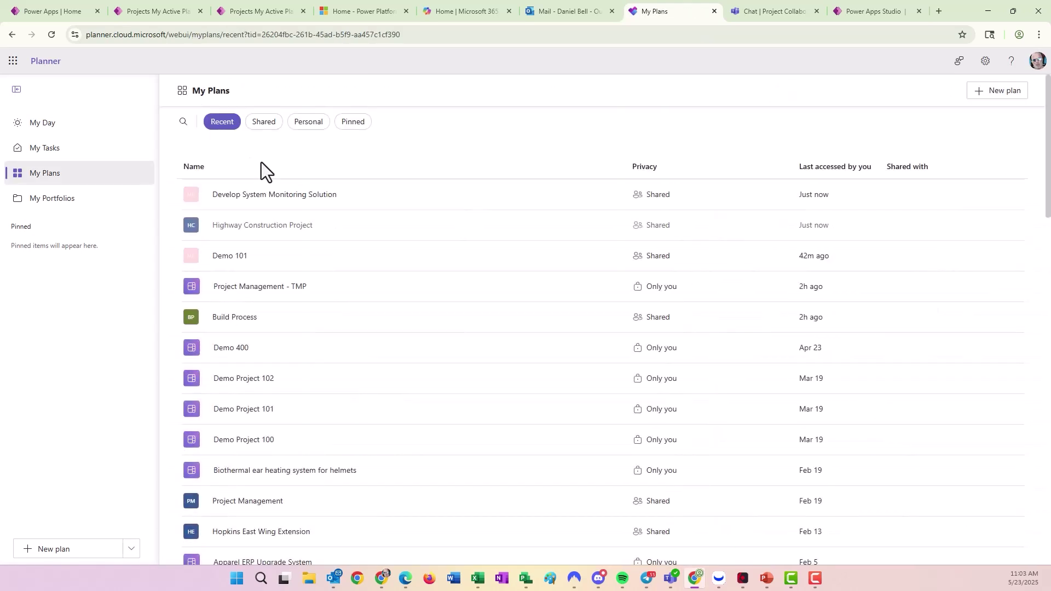
pyautogui.click(198, 225)
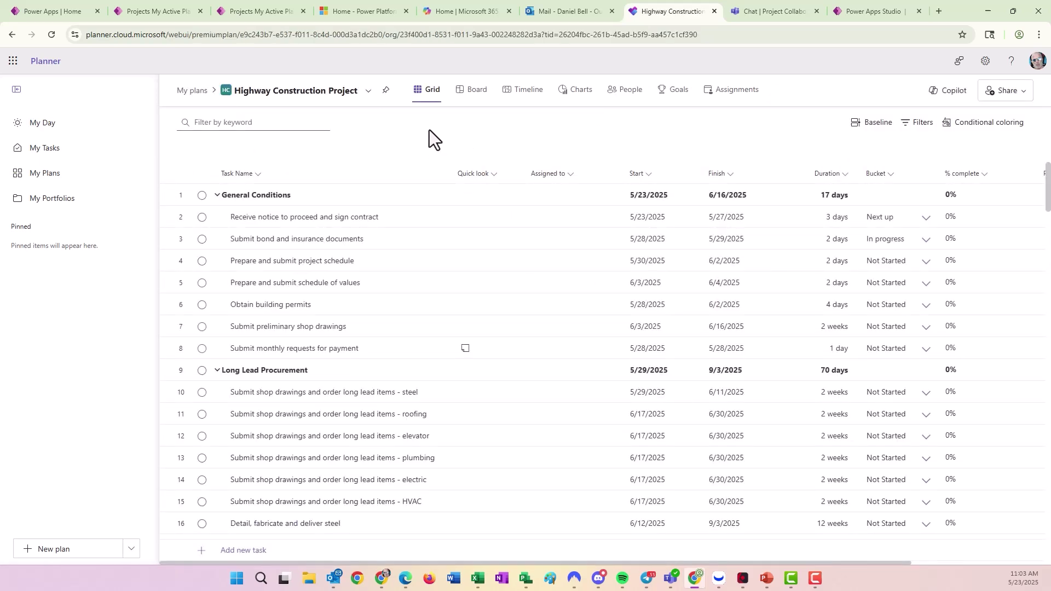
pyautogui.click(368, 91)
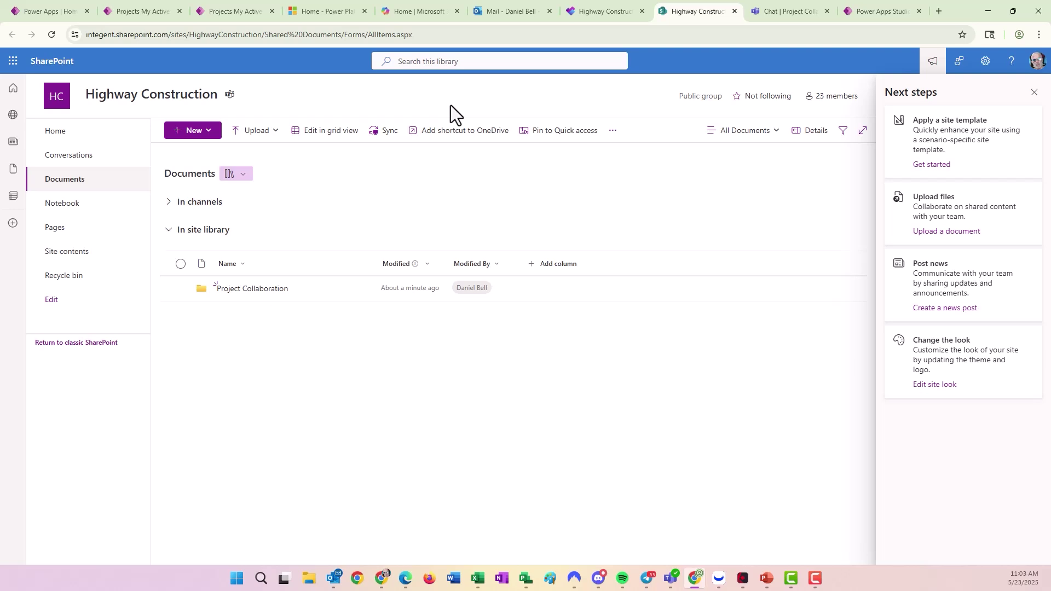
# Select the Highway Construction Documents library's web address in the address bar to copy it
pyautogui.click(459, 37)
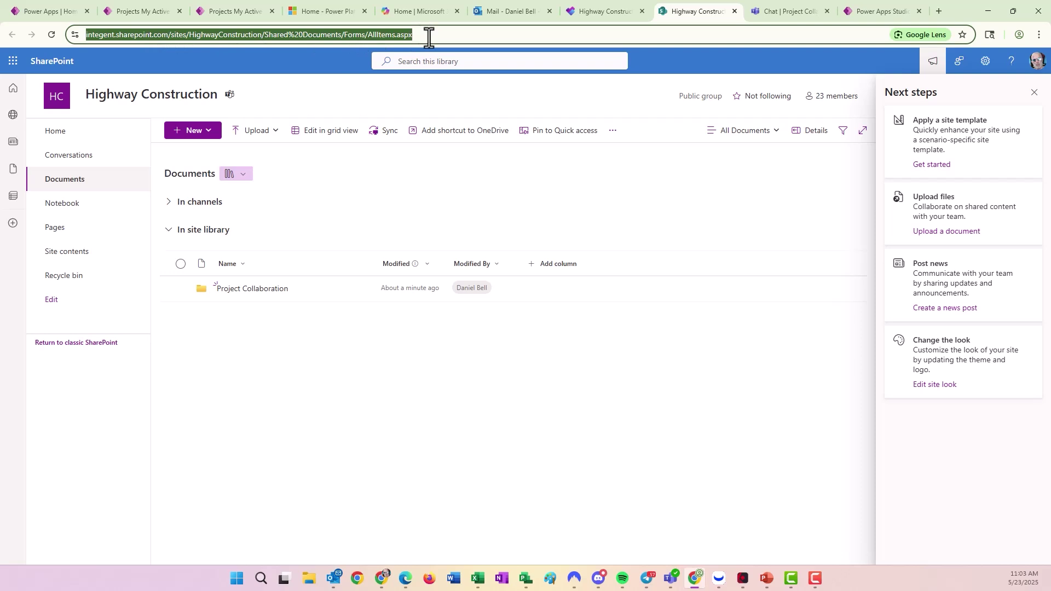
# Back in Teams, add a SharePoint tab to Project Collaboration from the pasted Highway Construction library link
pyautogui.click(791, 12)
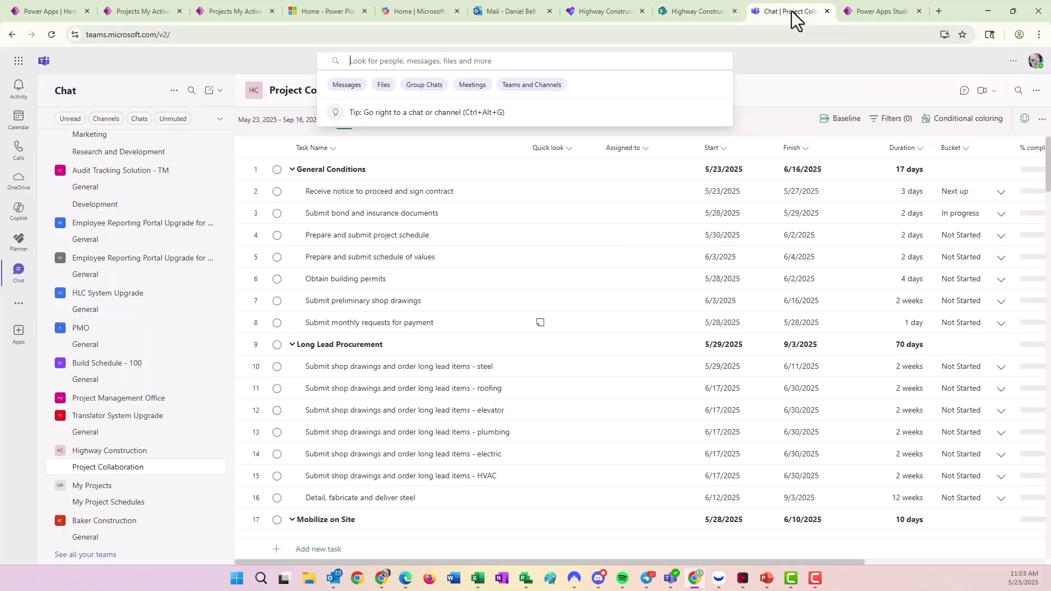
pyautogui.click(773, 87)
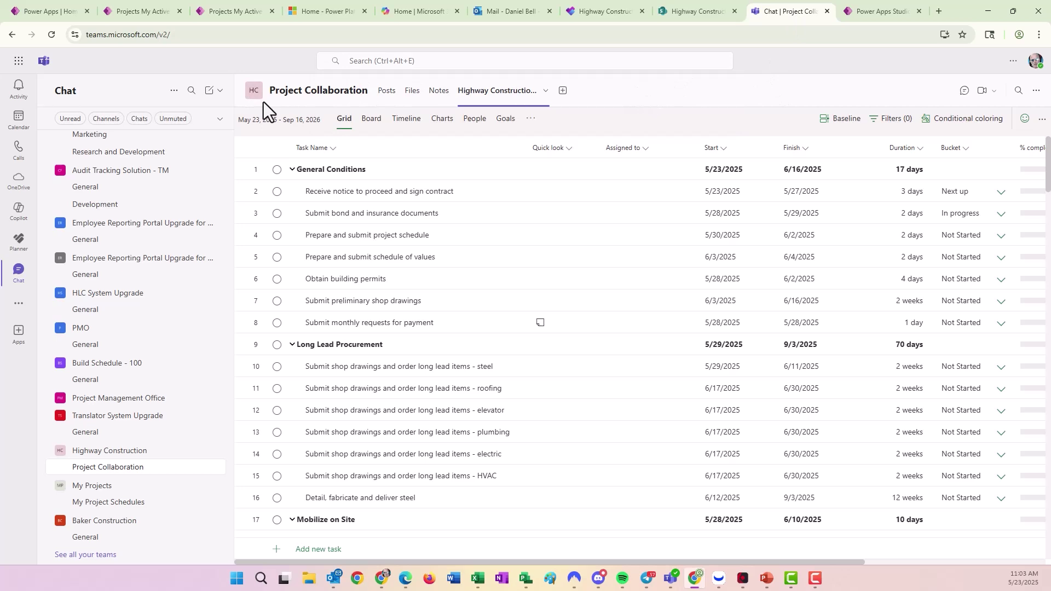
pyautogui.click(563, 91)
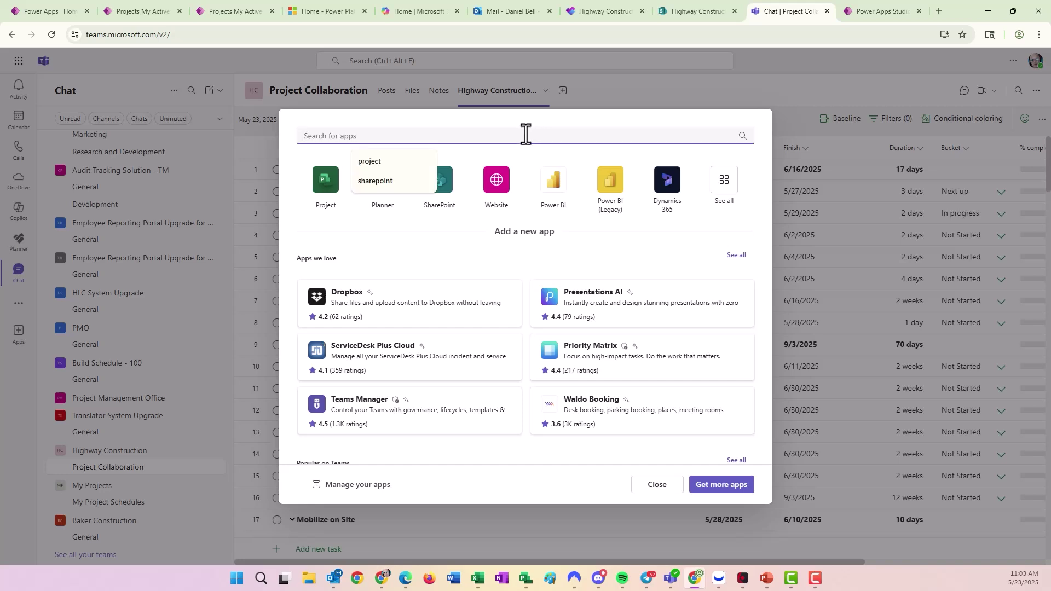
pyautogui.click(549, 121)
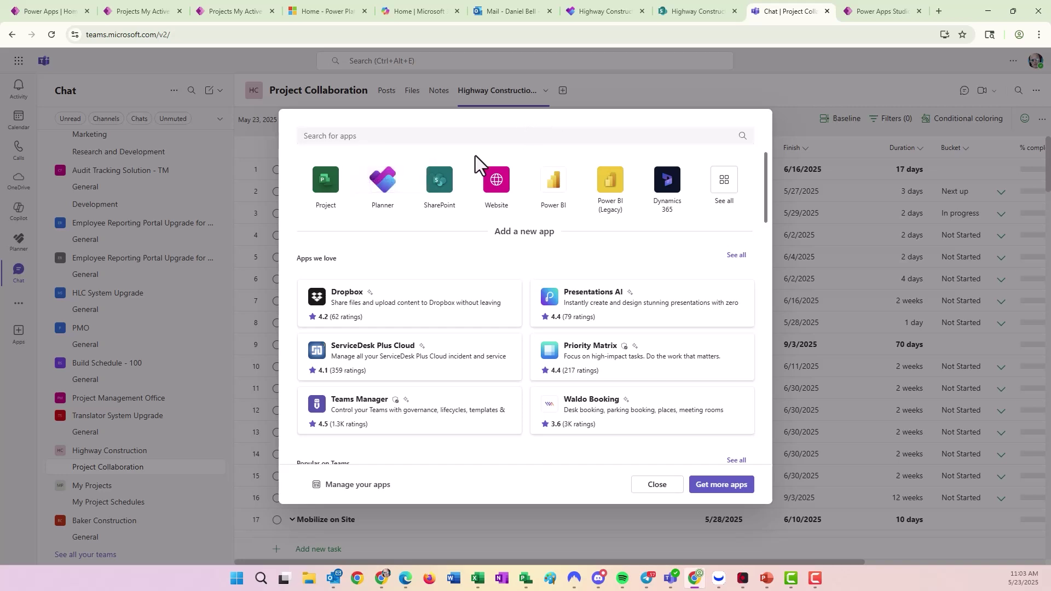
pyautogui.click(441, 189)
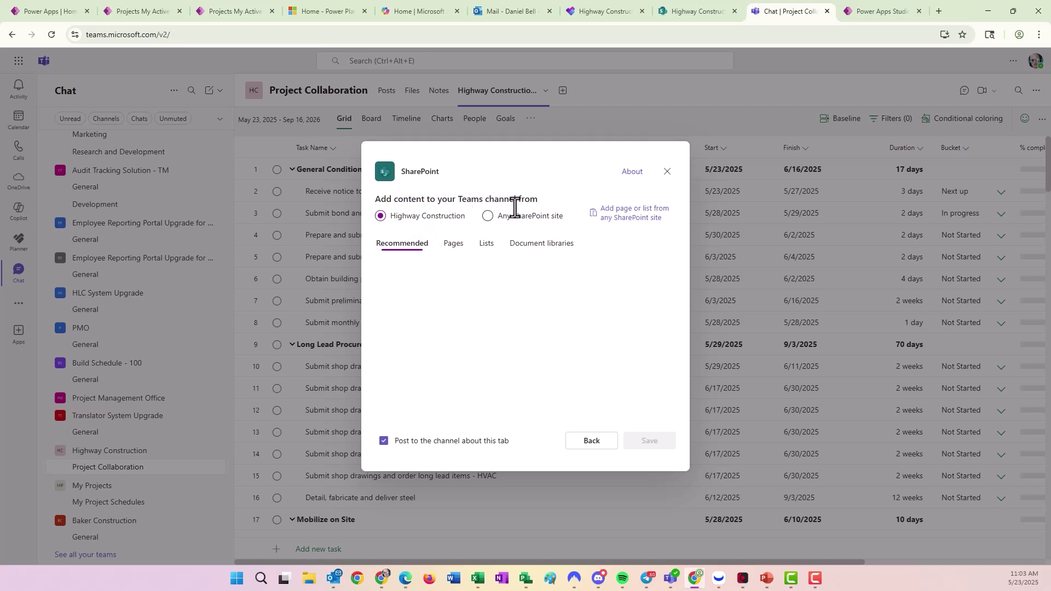
pyautogui.click(487, 217)
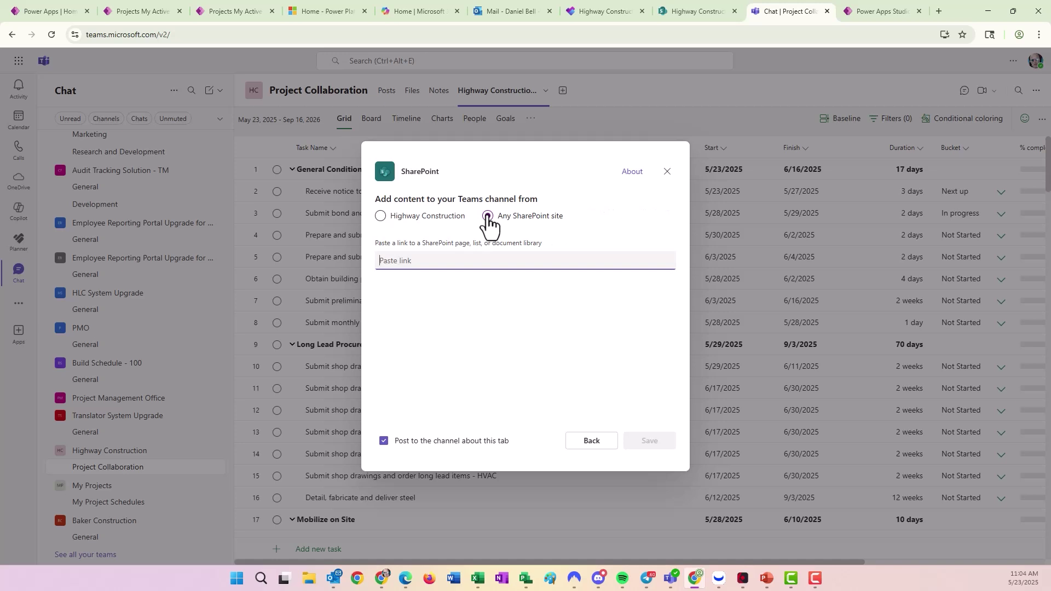
pyautogui.click(476, 261)
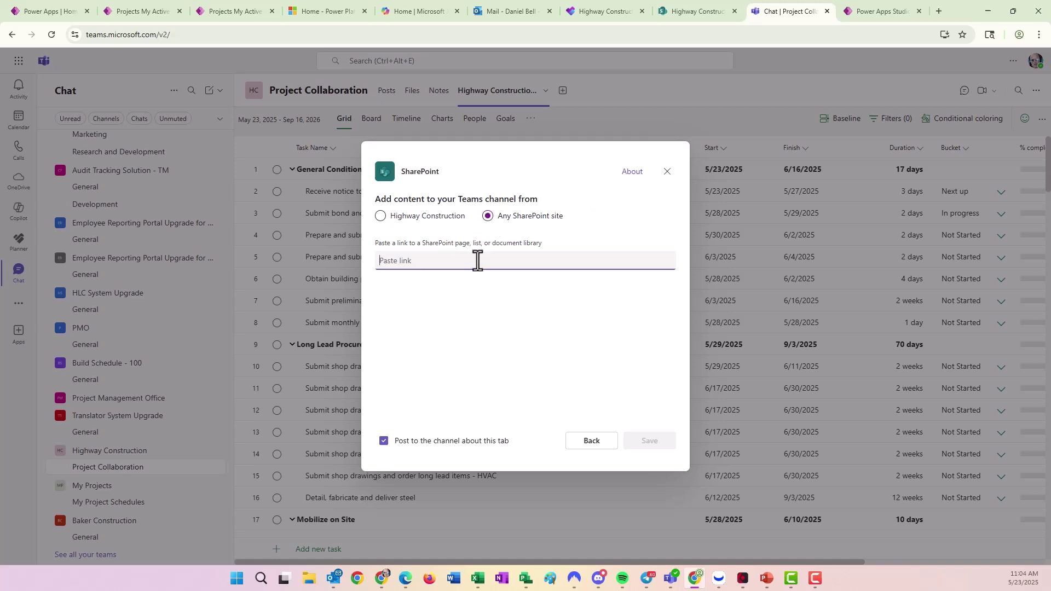
pyautogui.hotkey('ctrl', 'v')
pyautogui.click(642, 446)
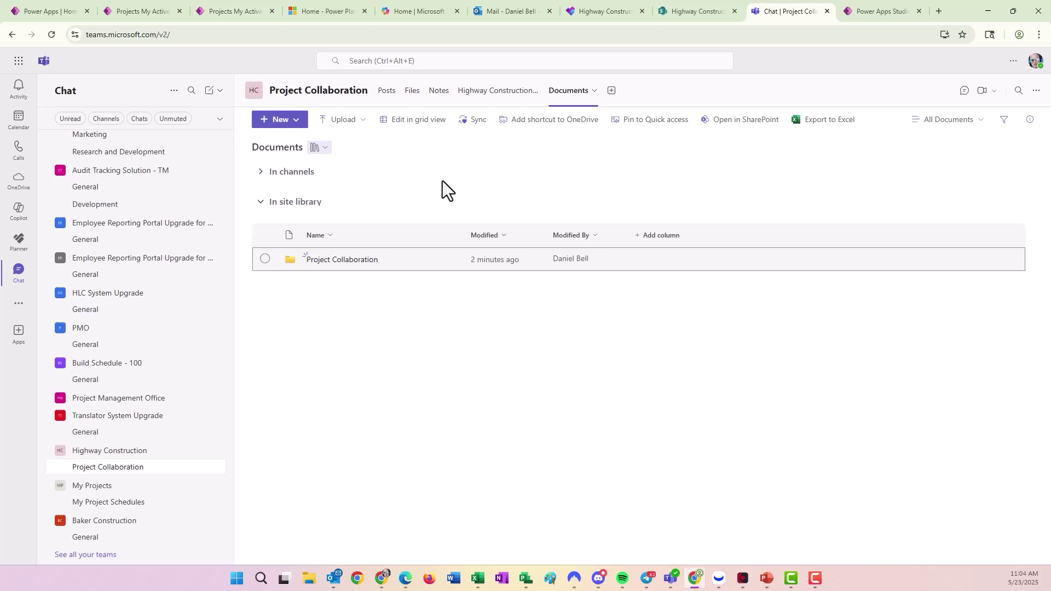
pyautogui.click(260, 173)
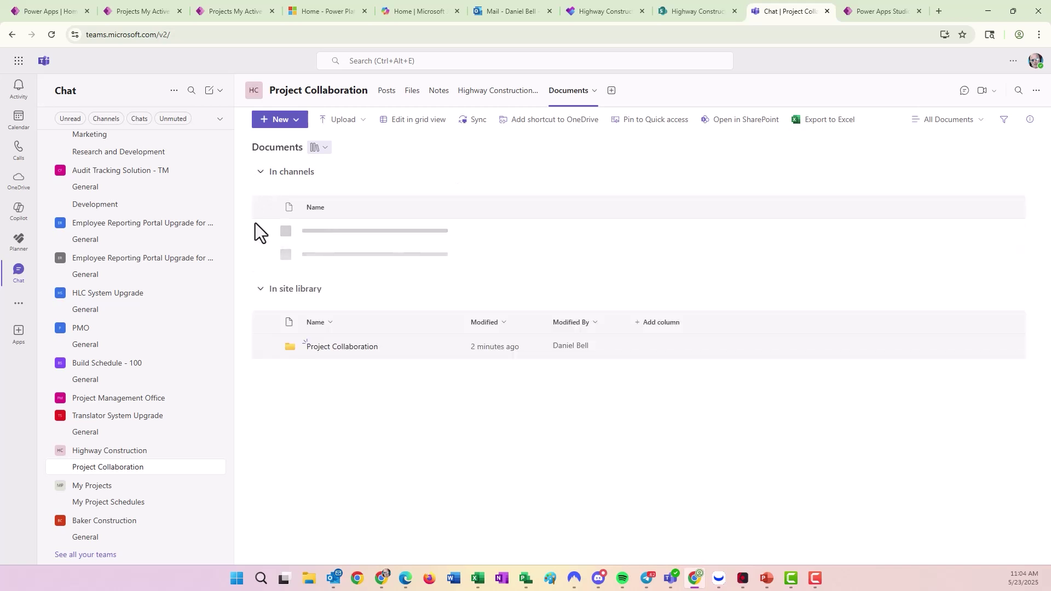
pyautogui.click(261, 173)
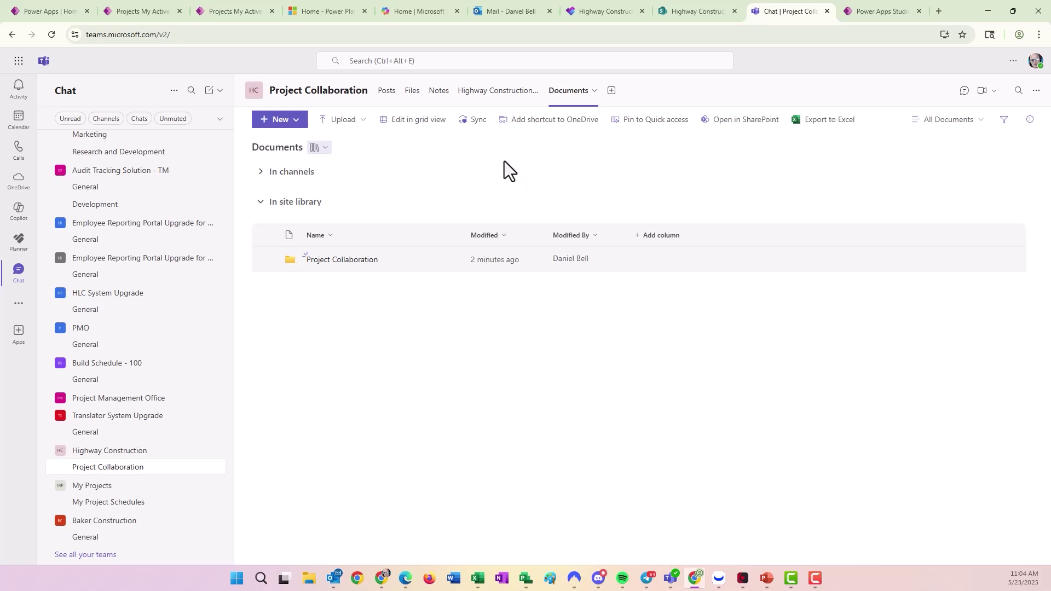
pyautogui.click(387, 92)
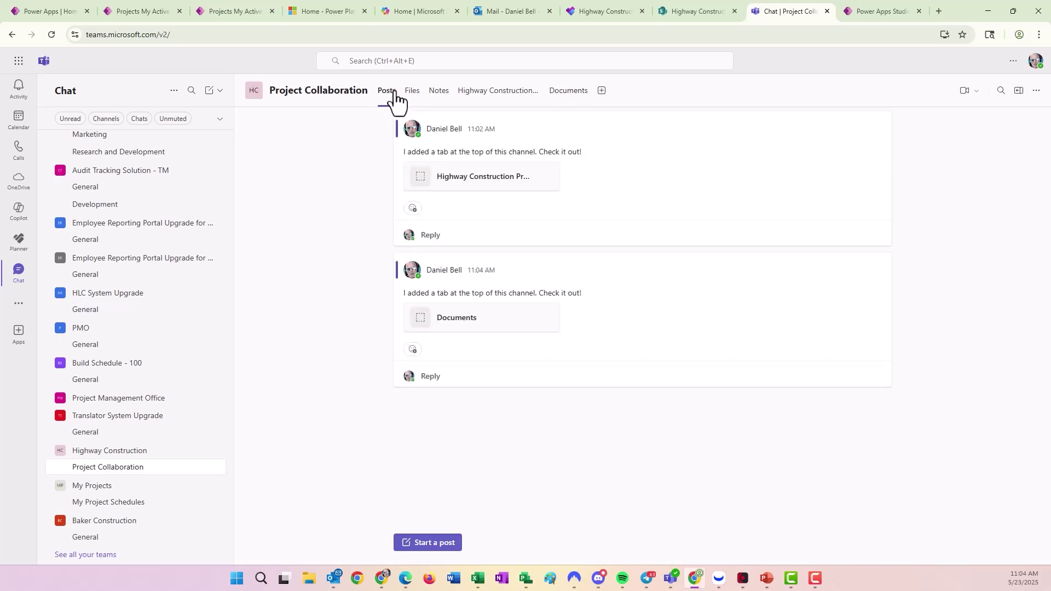
pyautogui.click(489, 94)
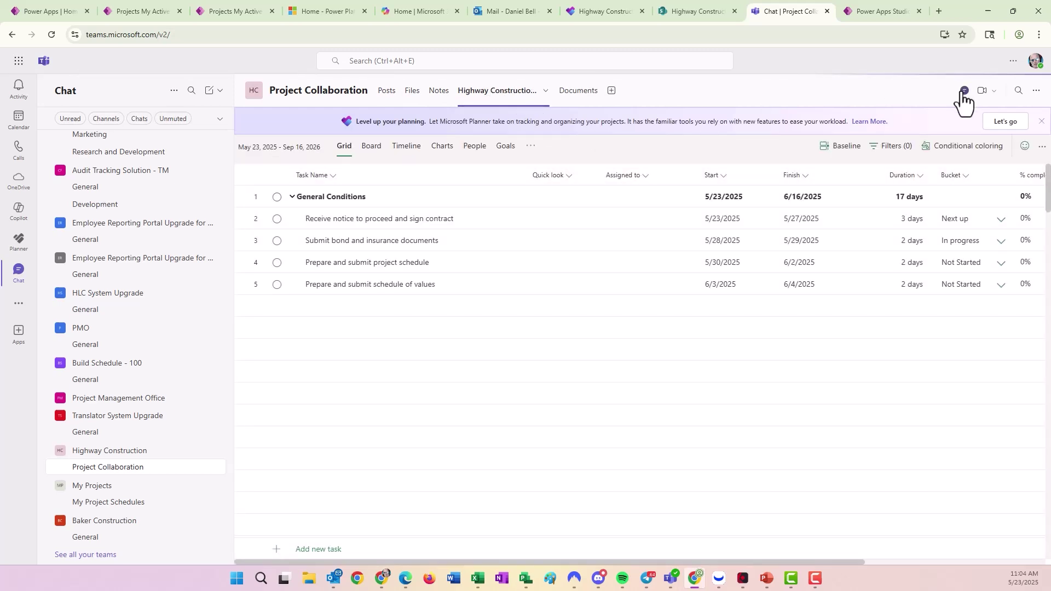
pyautogui.click(572, 93)
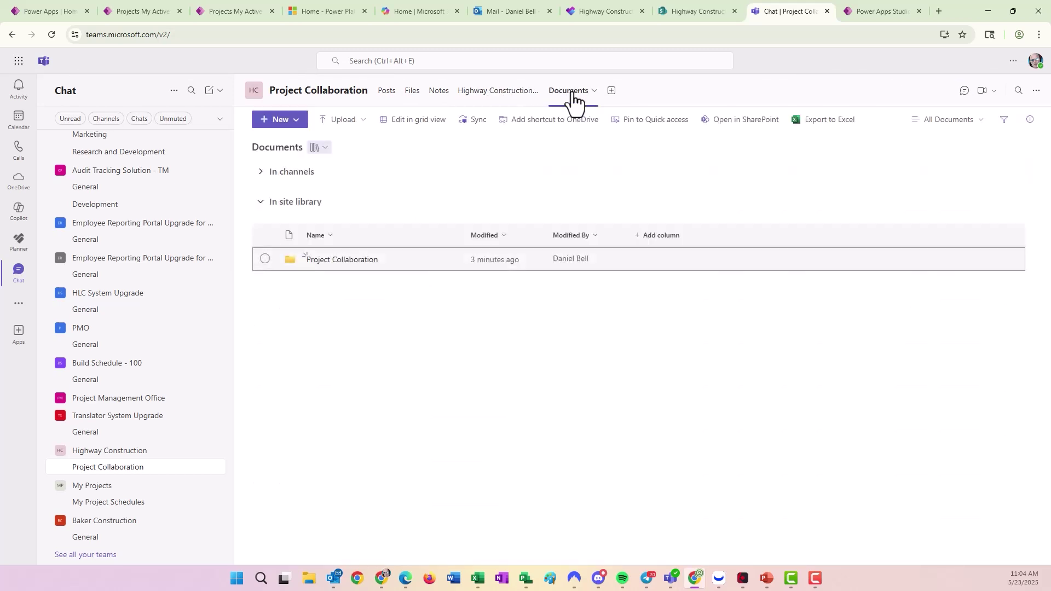